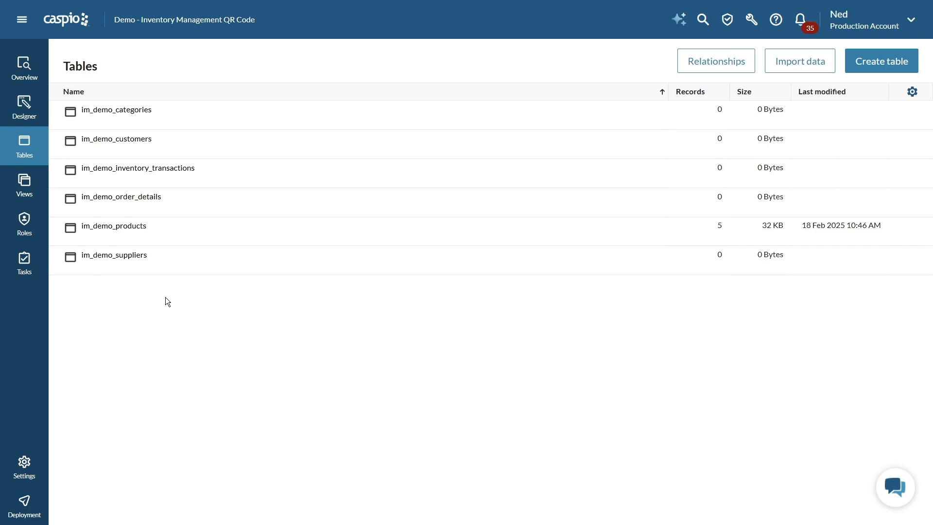
# - Review the im_demo_products table design and the layouts of the Manage Products and Product Details AppPages
pyautogui.moveTo(146, 235)
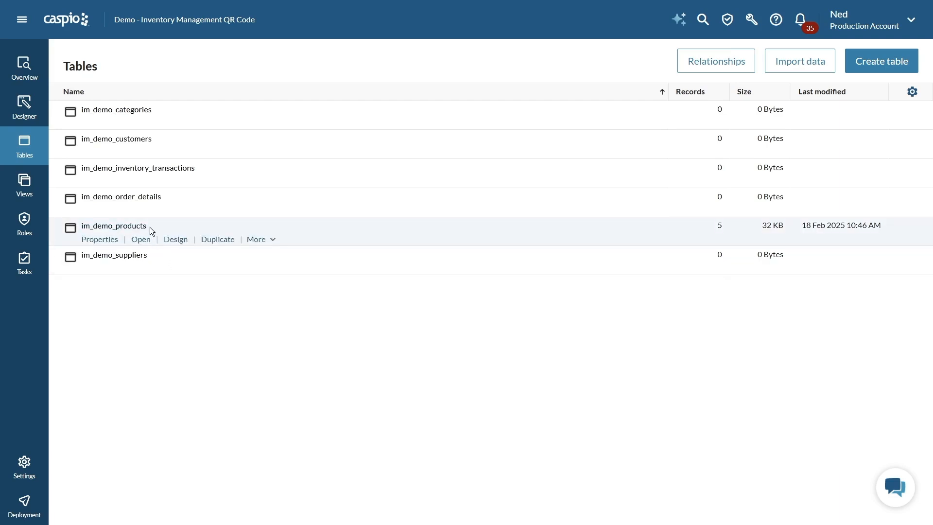
pyautogui.click(174, 242)
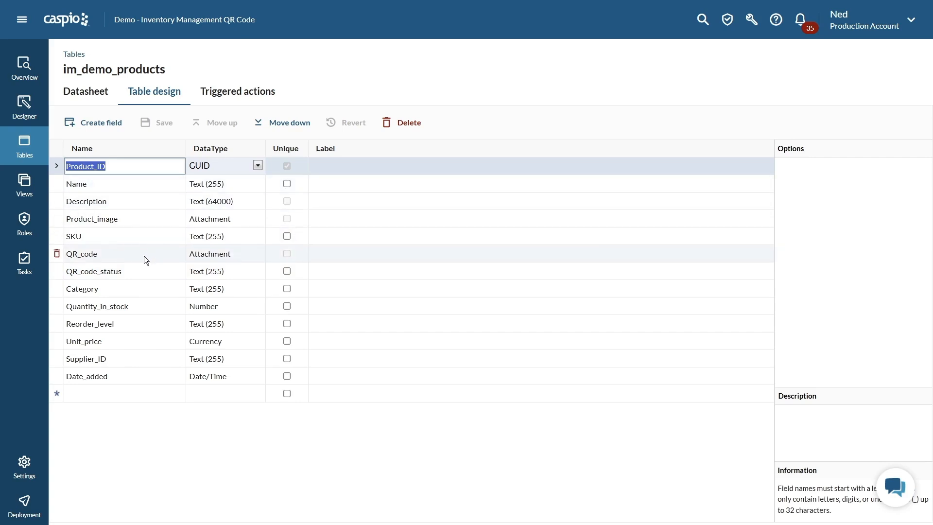
pyautogui.click(26, 118)
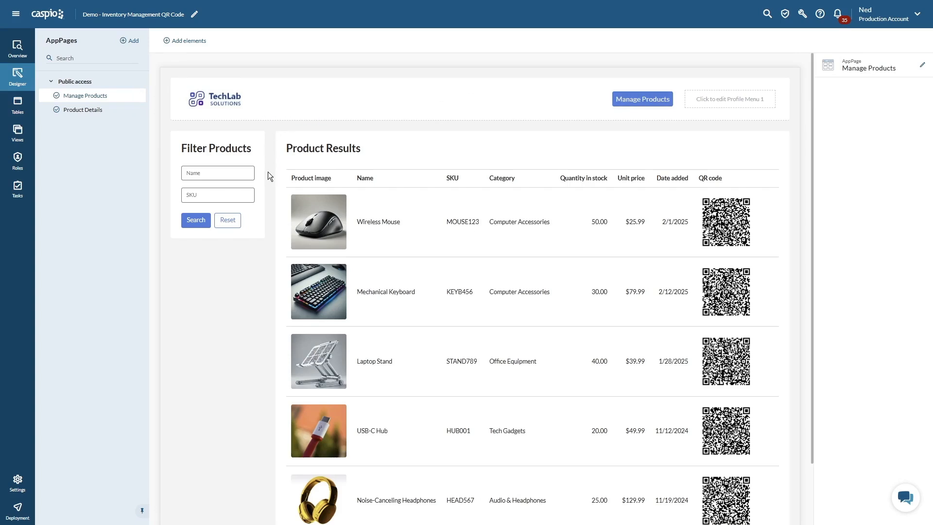
pyautogui.click(96, 111)
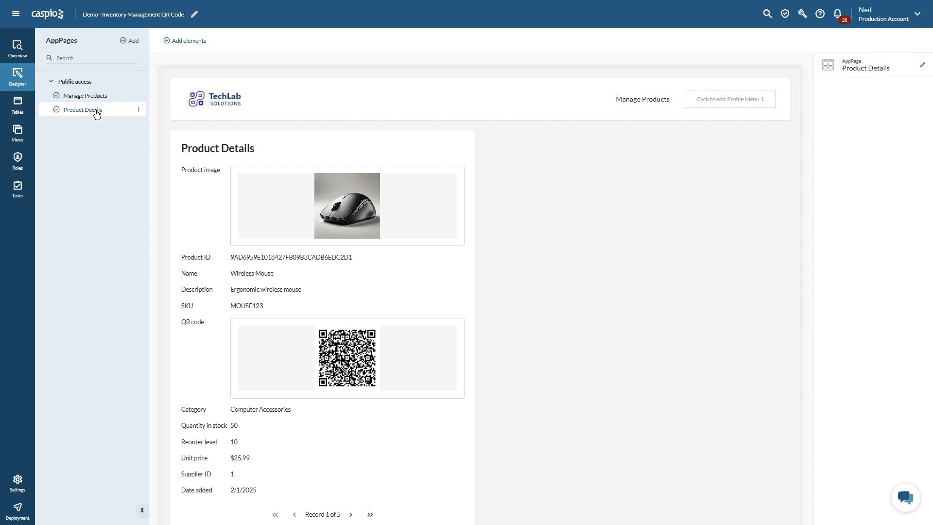
pyautogui.click(93, 98)
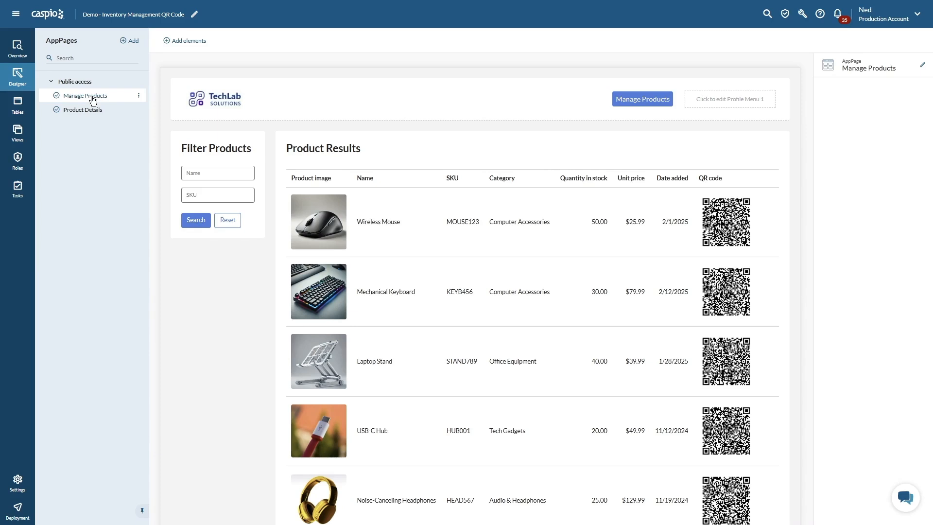
# - View the form for adding a record control to the Product Results report, and dismiss it without saving
pyautogui.click(514, 249)
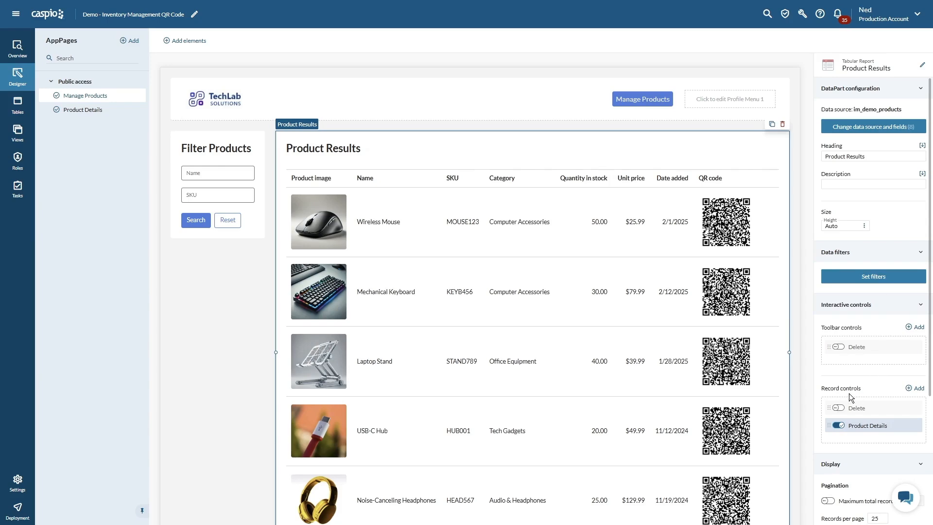
pyautogui.click(918, 388)
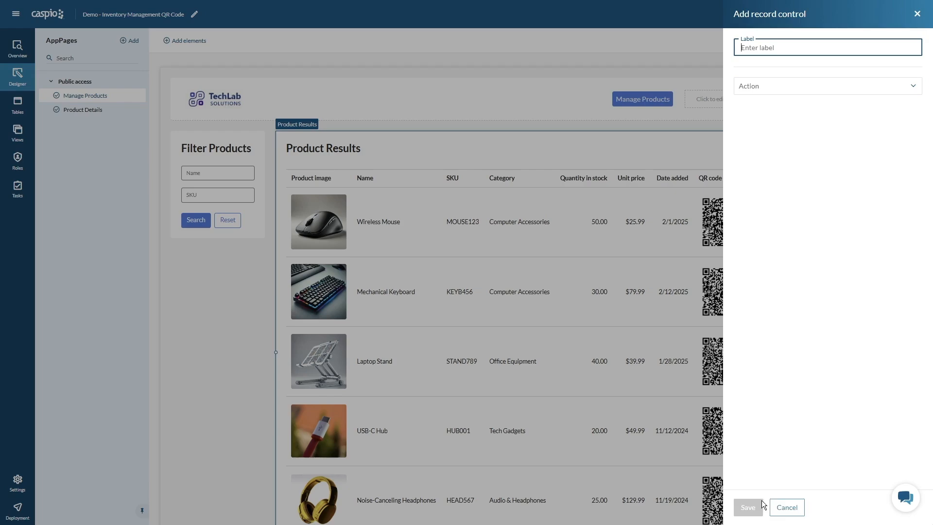
pyautogui.click(785, 507)
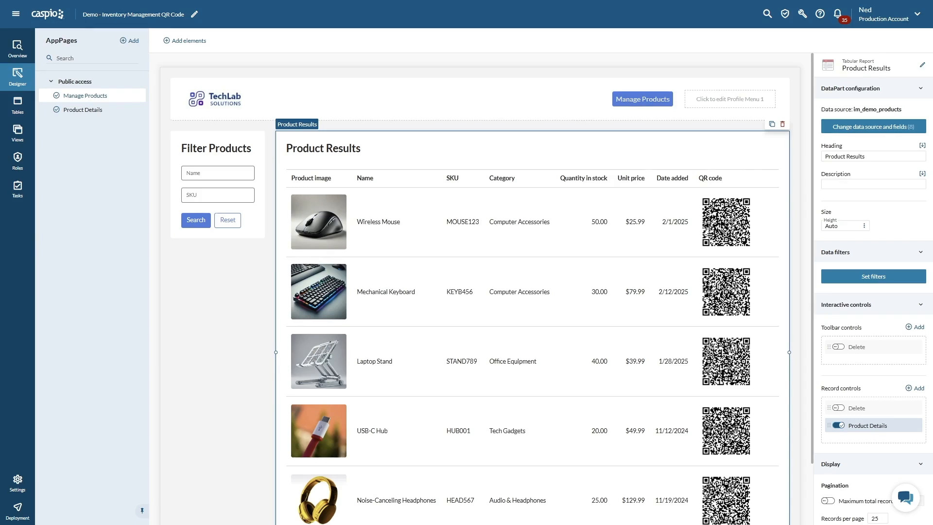
# - Review the data source, selected fields and field configuration of the Product Results report, leaving without saving
pyautogui.click(875, 129)
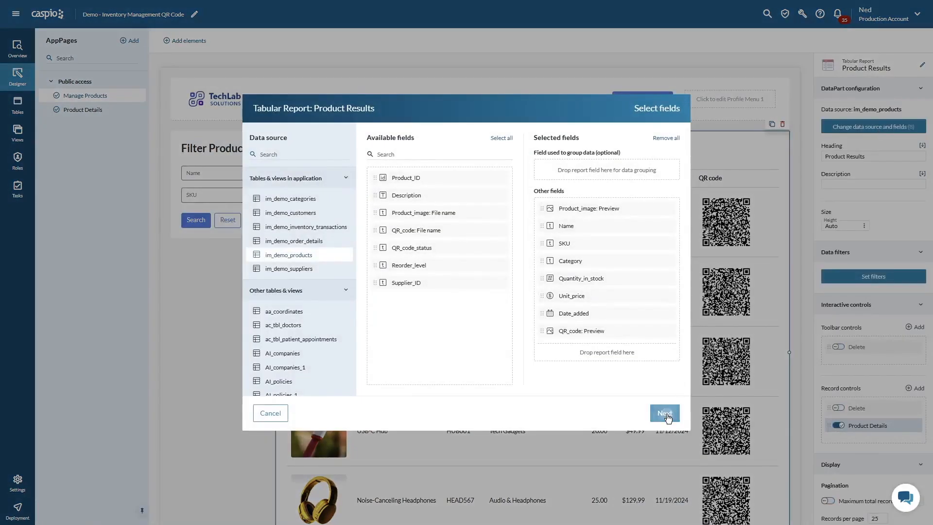
pyautogui.click(664, 413)
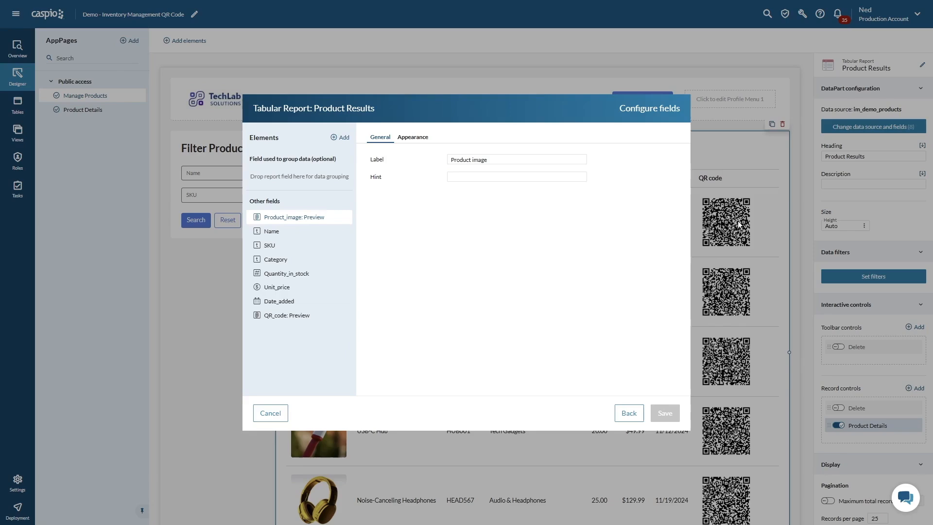
pyautogui.click(271, 414)
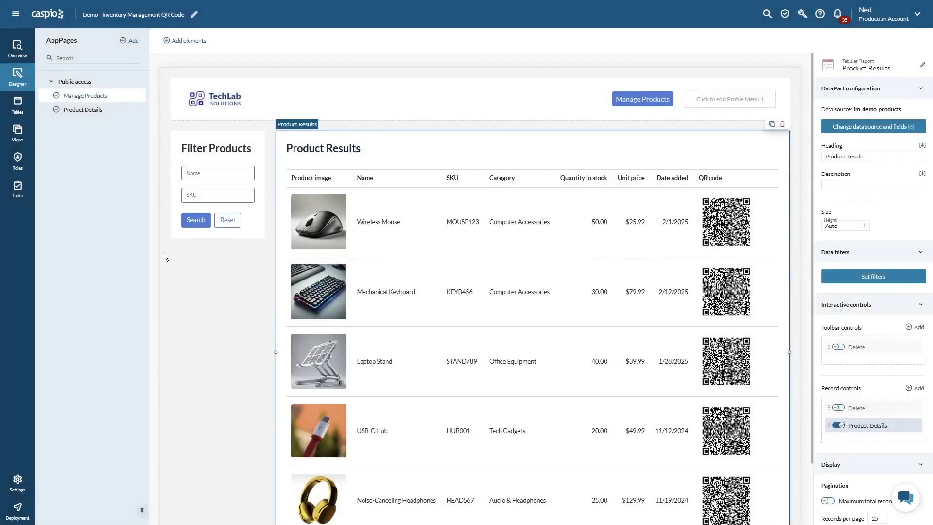
# - Open the data filters of the Product Details form on the Product Details AppPage
pyautogui.click(90, 112)
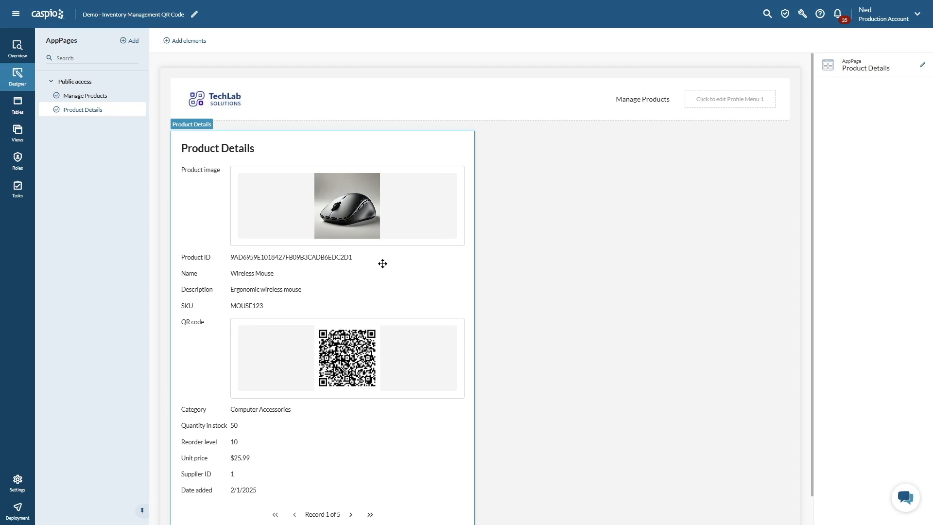
pyautogui.click(383, 264)
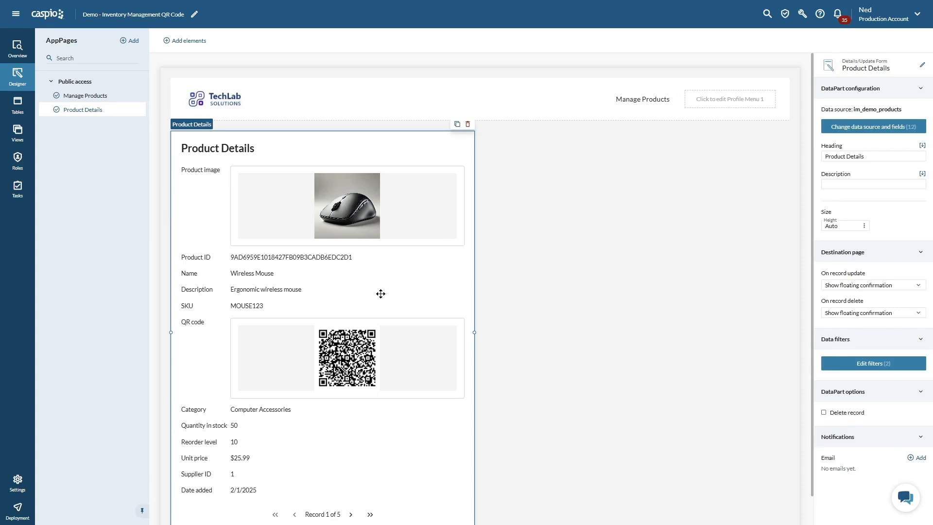
pyautogui.click(843, 365)
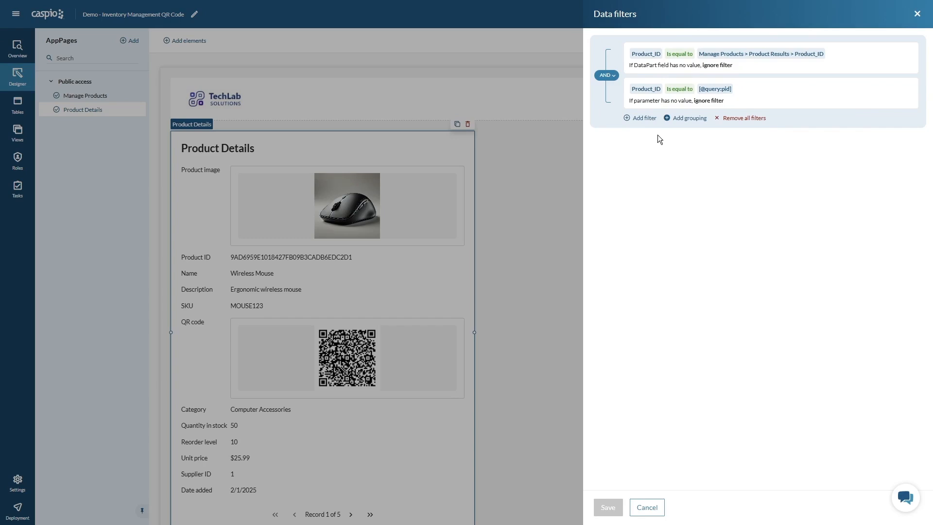
# - Try to add a filter where Product_ID equals the DataPart field Manage Products > Product Results > Product_ID
pyautogui.click(647, 124)
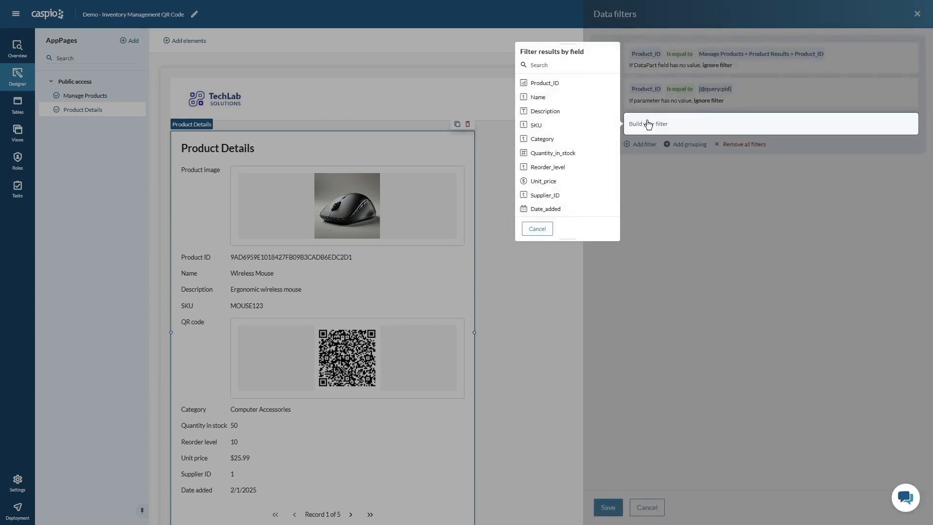
pyautogui.click(564, 88)
pyautogui.click(551, 69)
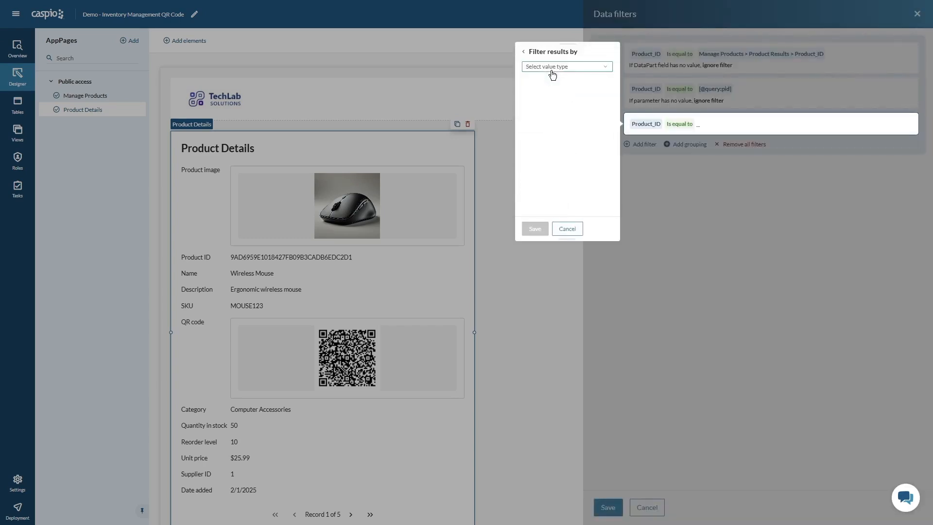
pyautogui.click(552, 68)
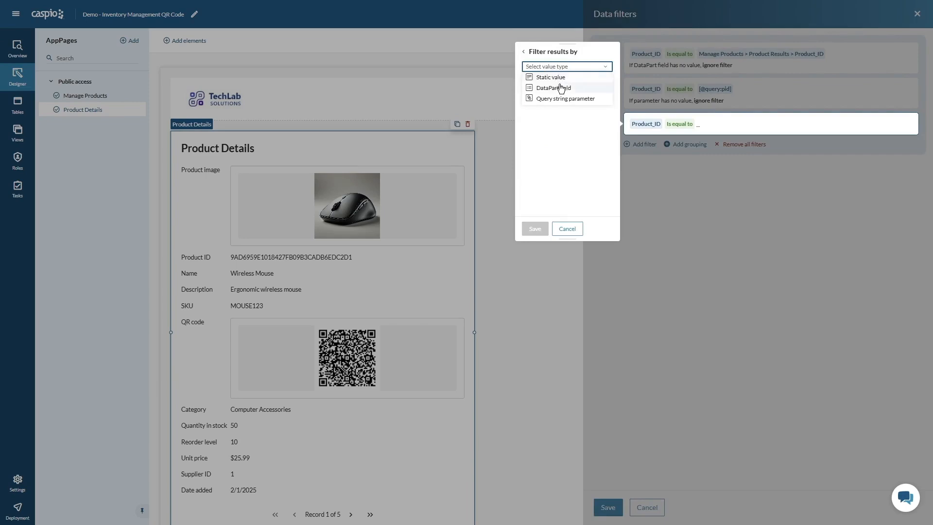
pyautogui.click(558, 87)
pyautogui.click(562, 84)
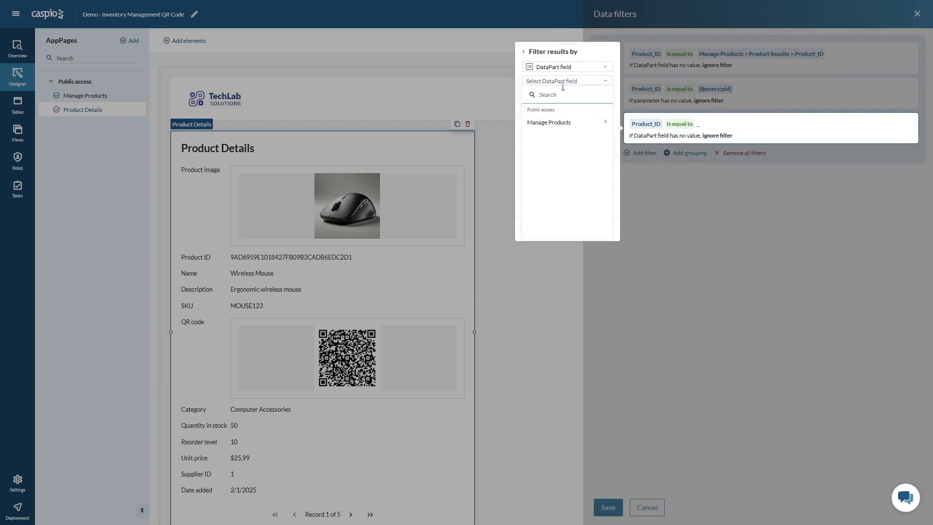
pyautogui.click(561, 125)
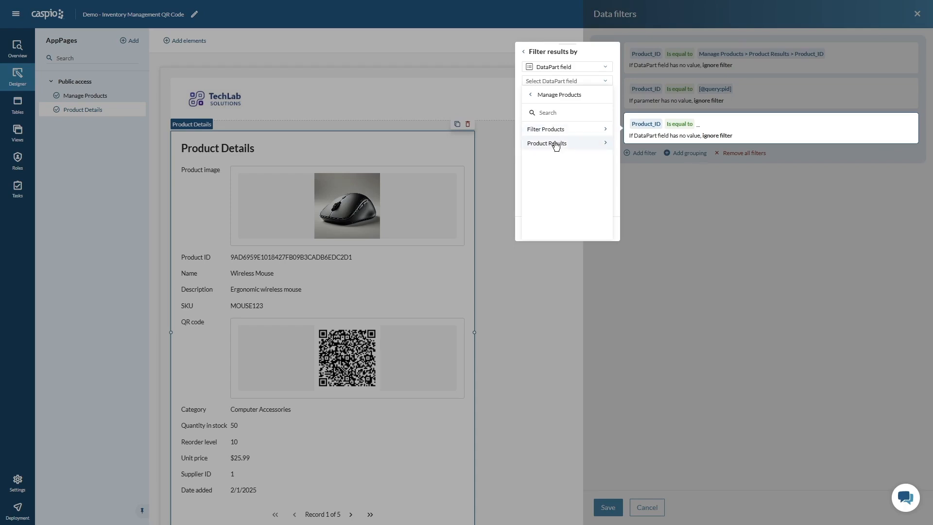
pyautogui.click(556, 144)
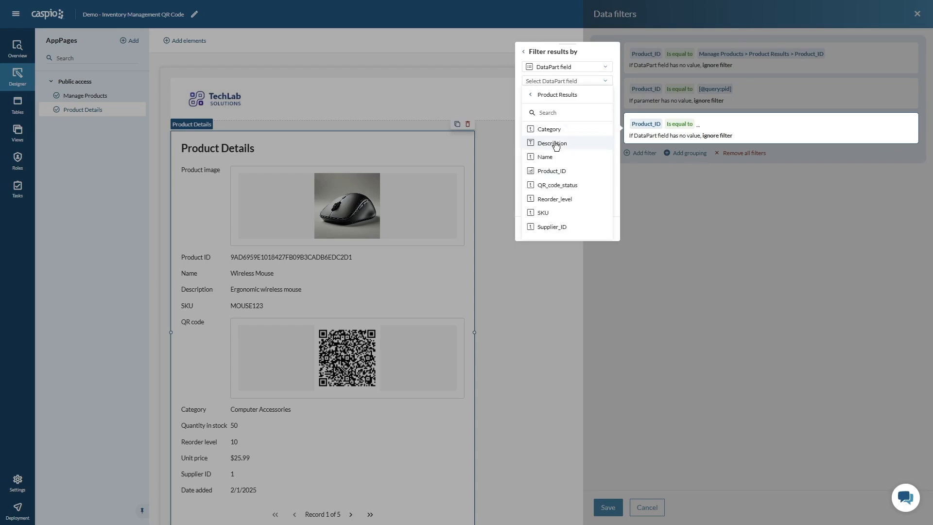
pyautogui.click(554, 171)
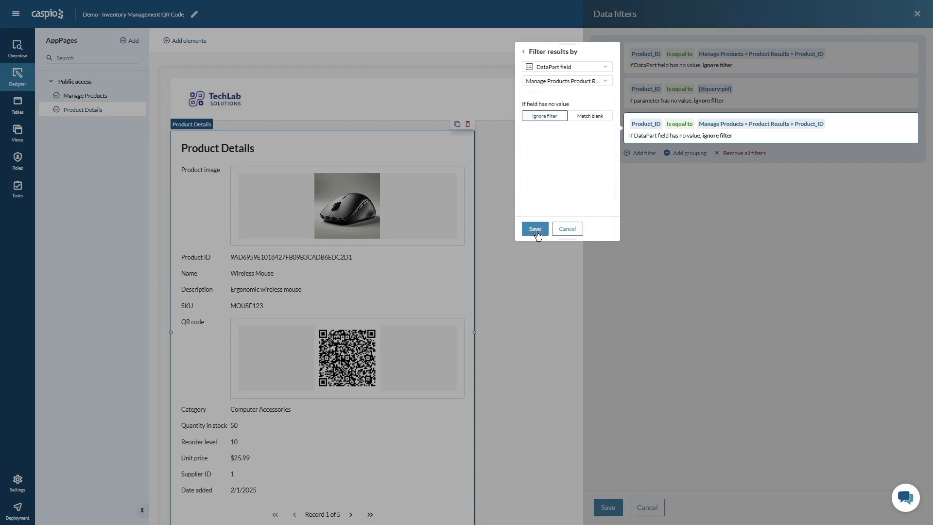
pyautogui.click(566, 231)
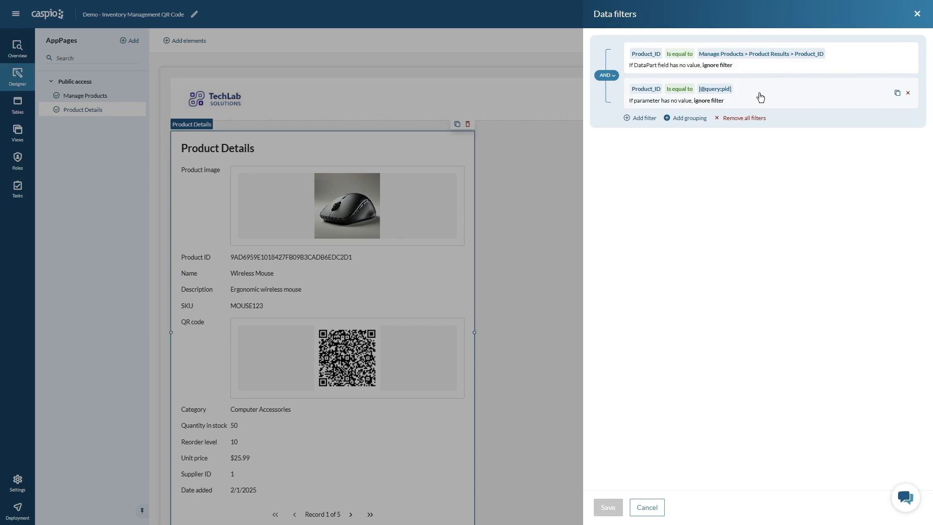
# - Try to add a filter where Product_ID equals the query string parameter pid, and leave the data filters without saving
pyautogui.click(646, 119)
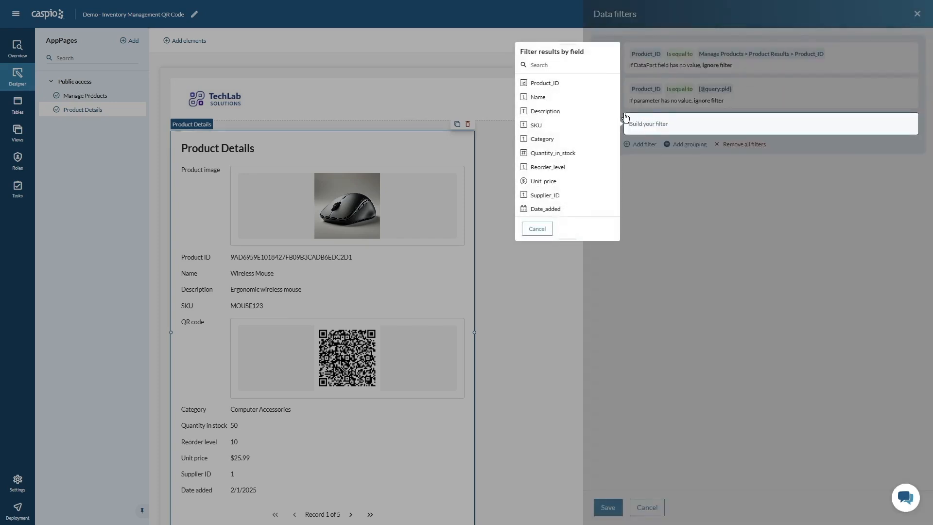
pyautogui.click(572, 87)
pyautogui.click(554, 69)
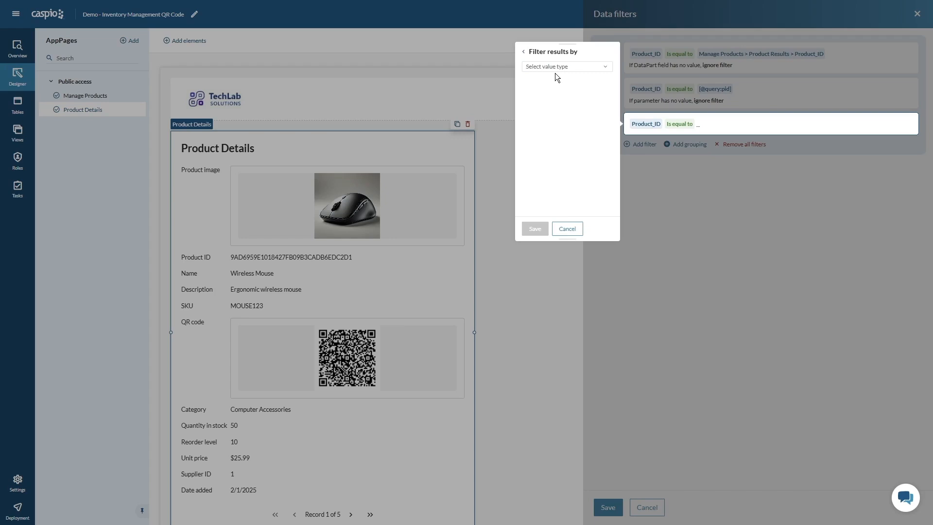
pyautogui.click(561, 67)
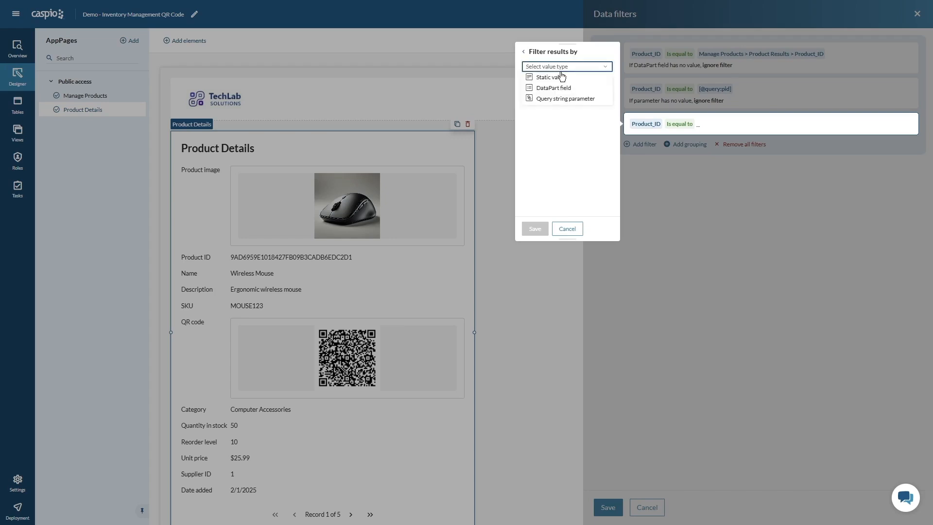
pyautogui.click(562, 98)
pyautogui.click(561, 84)
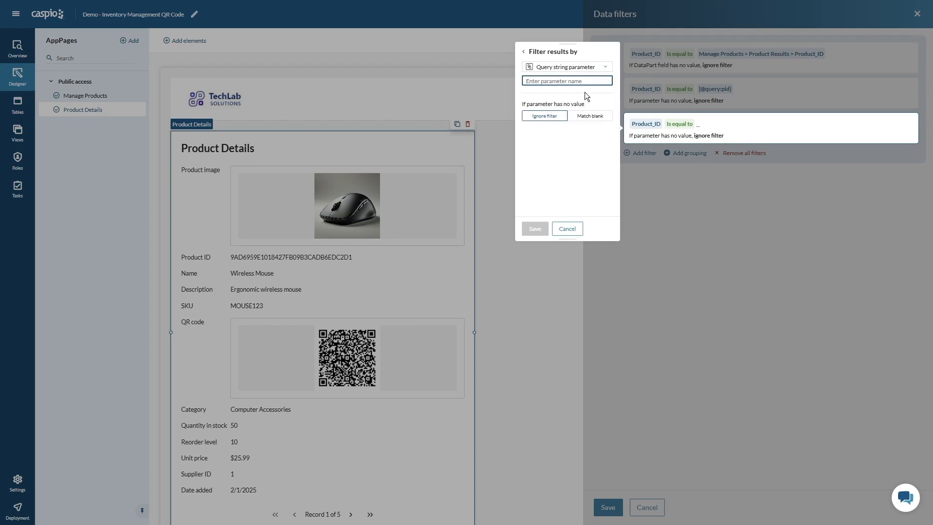
pyautogui.write('pid')
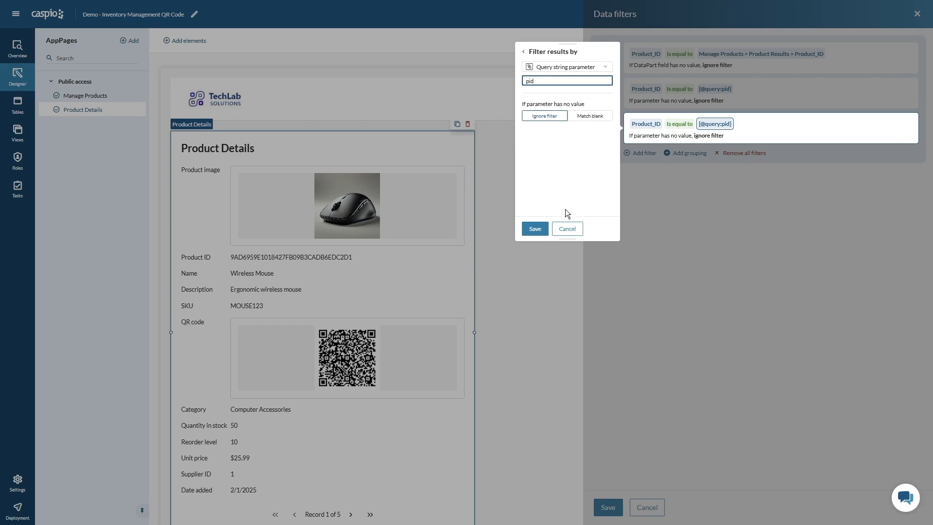
pyautogui.click(575, 229)
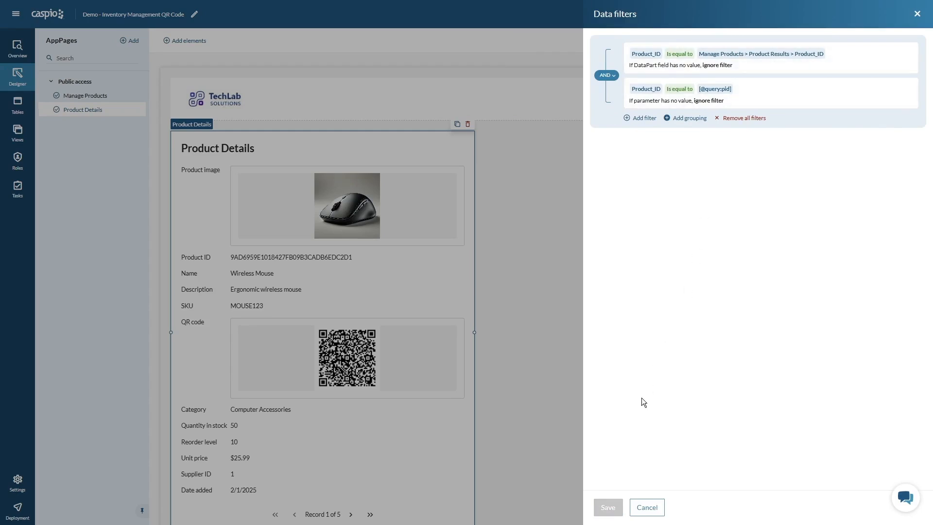
pyautogui.click(647, 513)
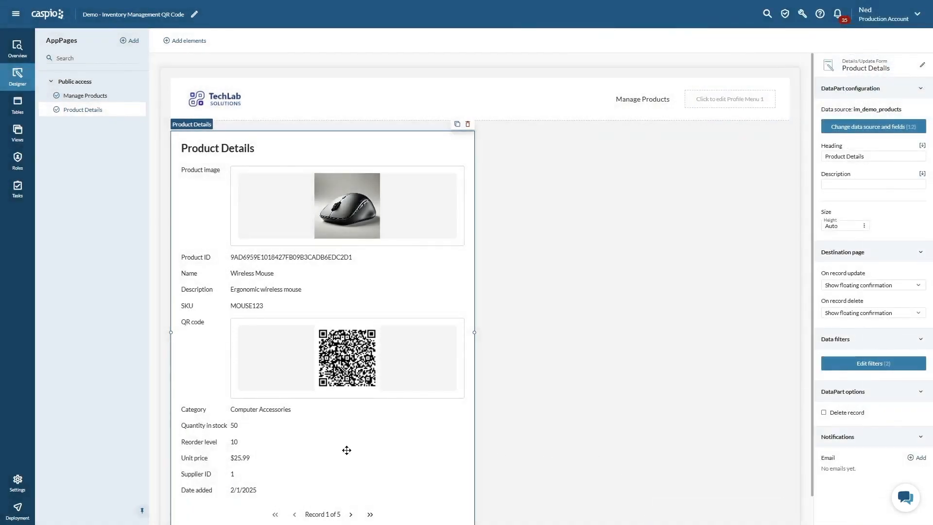
# - Expand the Public access segment in the app's deployment settings and copy the Product Details AppPage URL
pyautogui.click(20, 514)
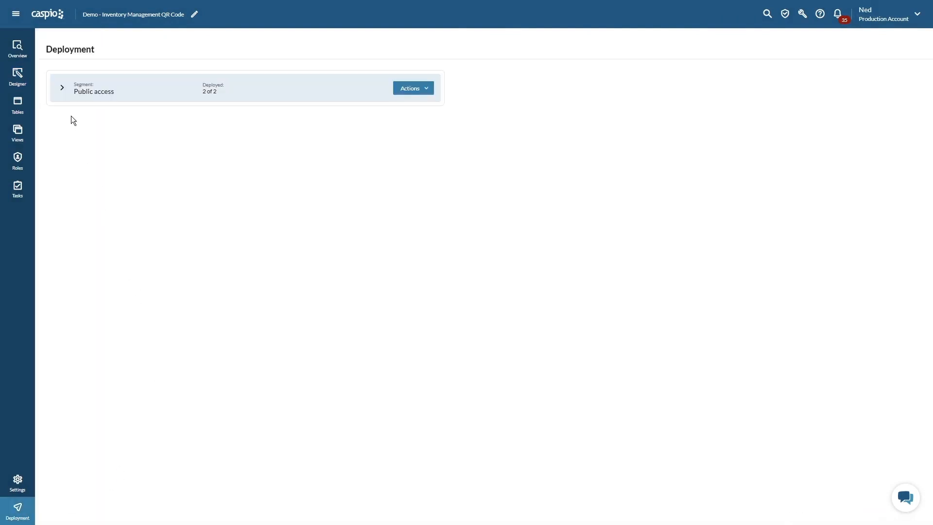
pyautogui.click(62, 89)
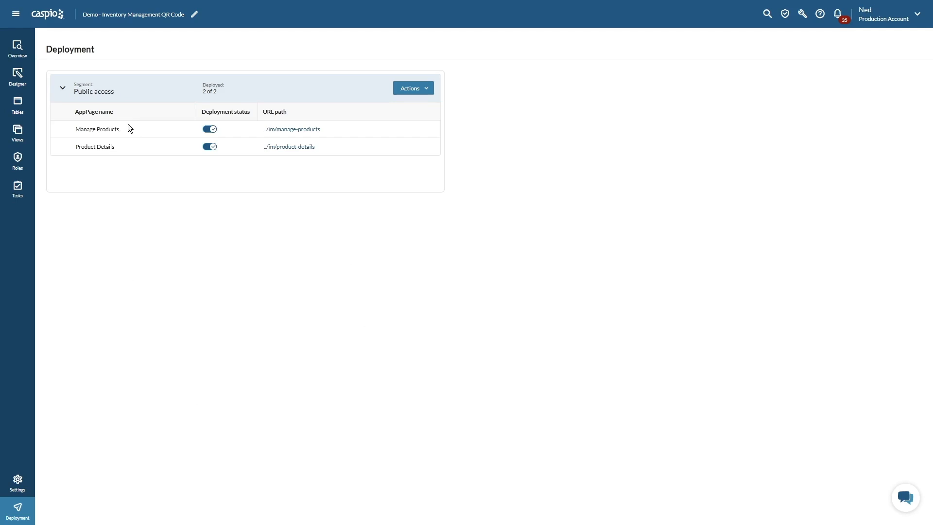
pyautogui.moveTo(130, 142)
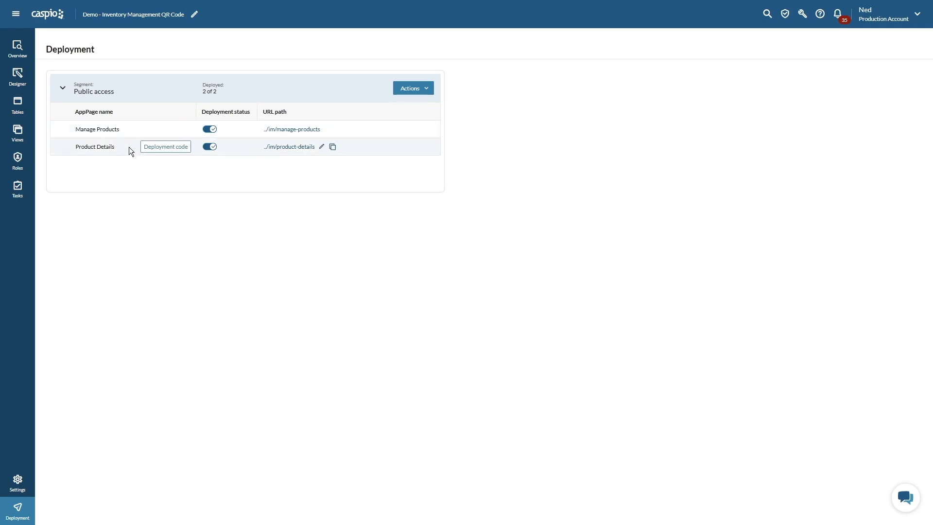
pyautogui.moveTo(230, 127)
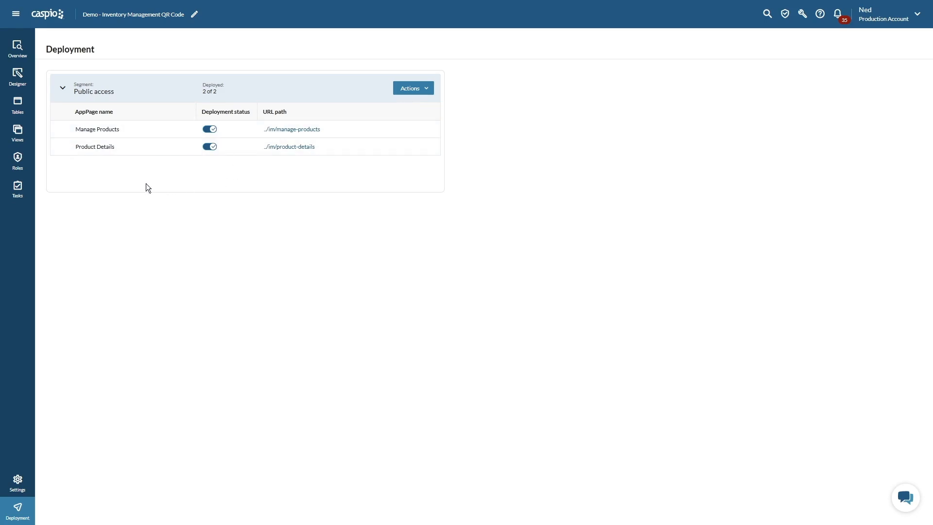
pyautogui.moveTo(104, 154)
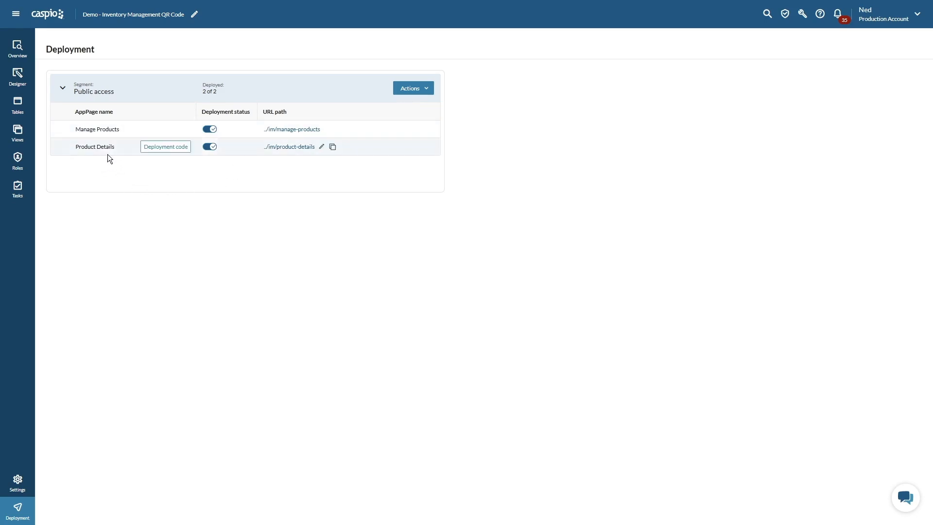
pyautogui.moveTo(333, 151)
pyautogui.click(334, 147)
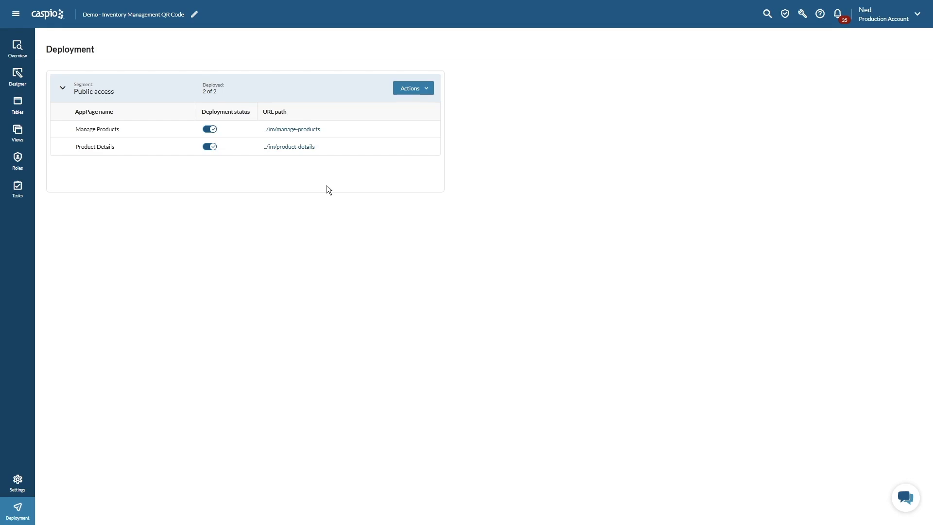
# - Open the QR Code Generator extension from the account's installed integrations
pyautogui.click(16, 17)
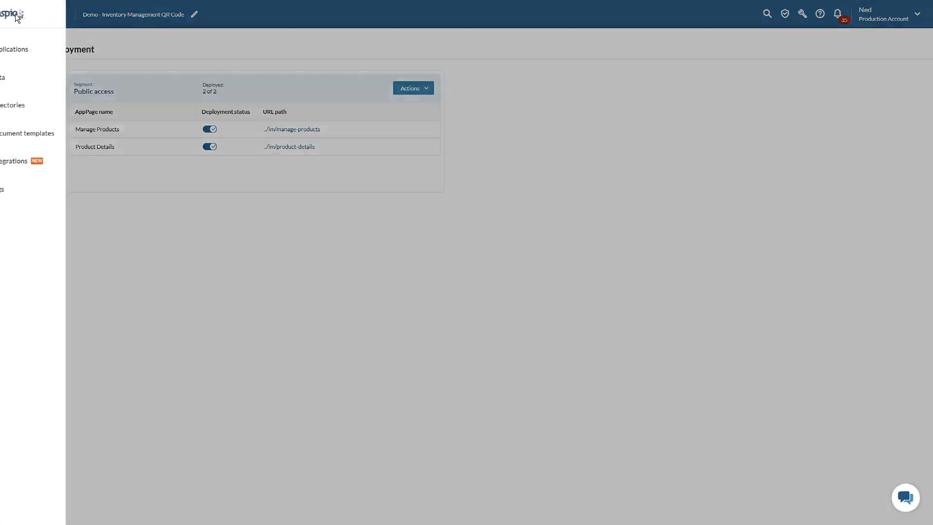
pyautogui.click(51, 164)
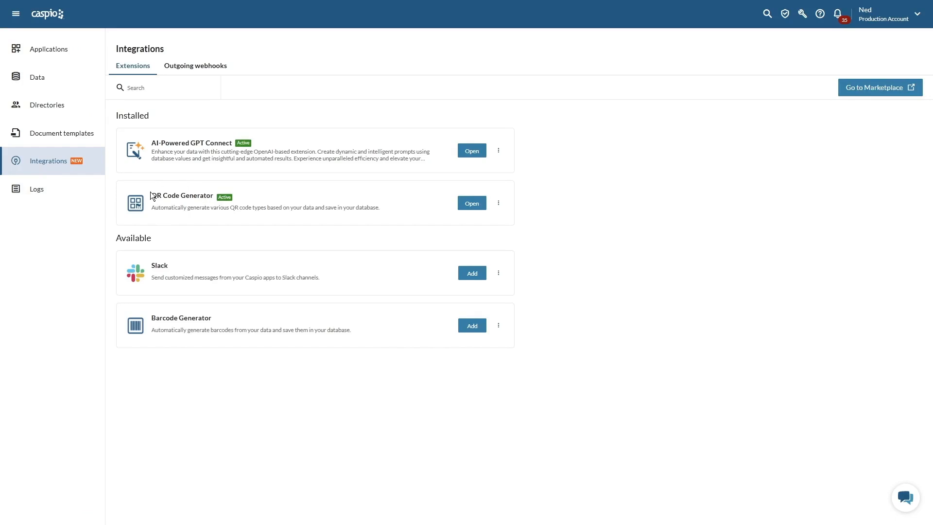
pyautogui.click(472, 204)
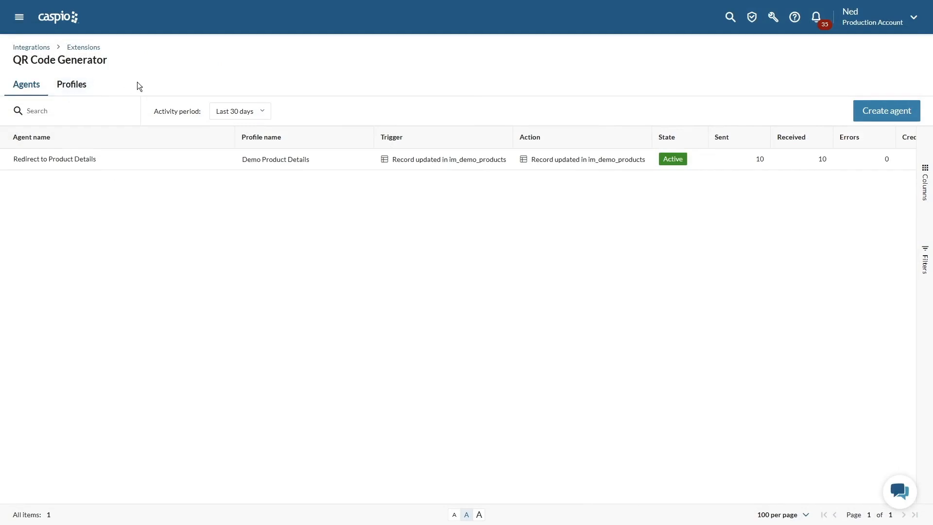
# - Try to create a QR code profile named ABC with the QR code type URL - link to website
pyautogui.click(77, 88)
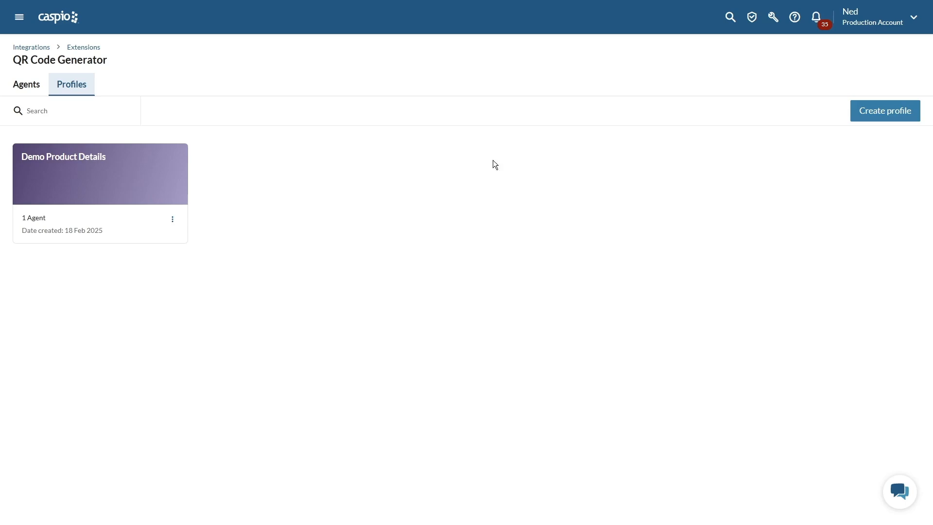
pyautogui.click(876, 112)
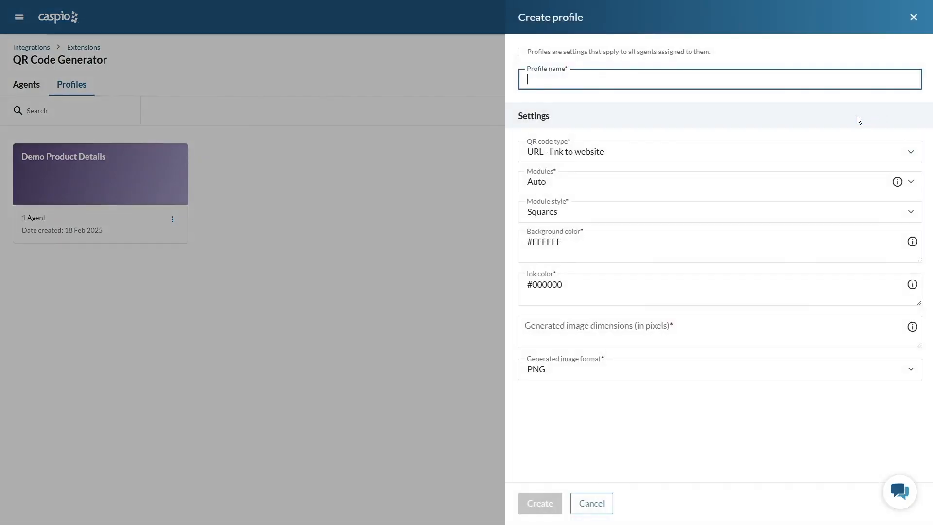
pyautogui.write('ABC')
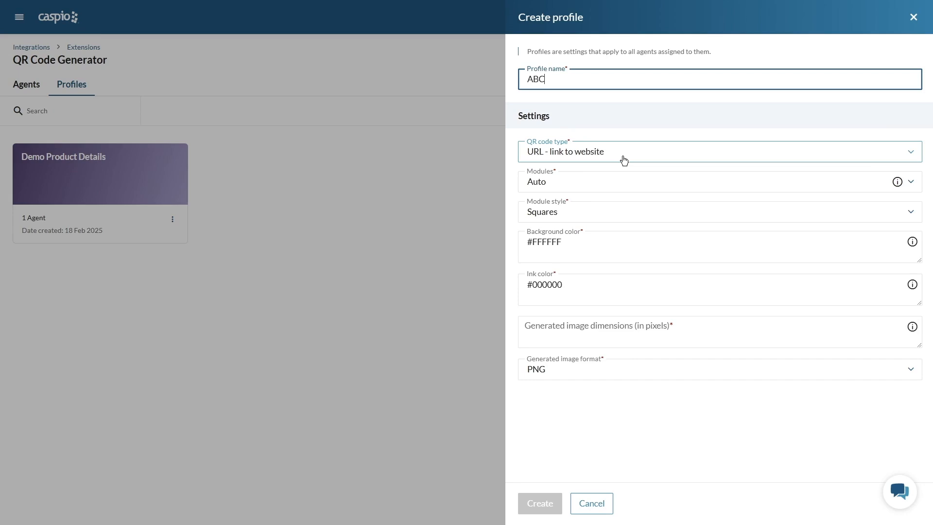
pyautogui.click(540, 157)
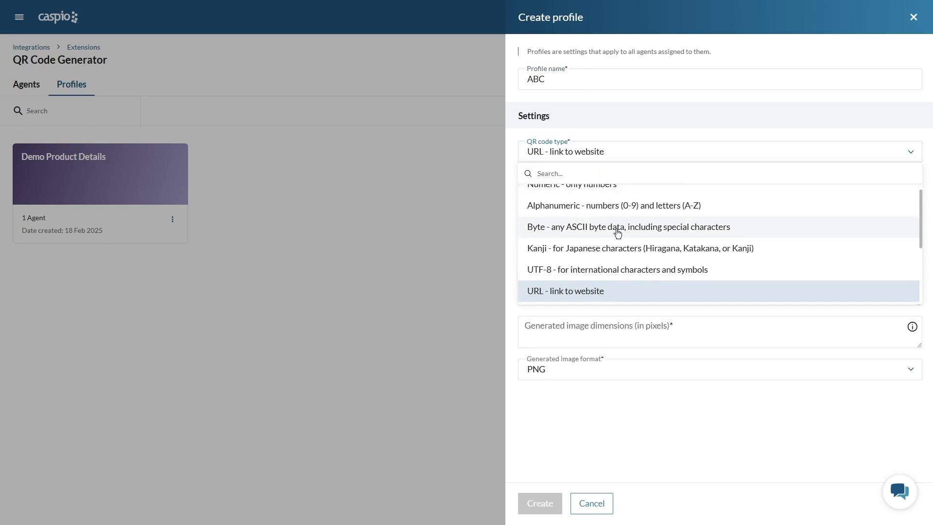
pyautogui.scroll(1, 617, 231)
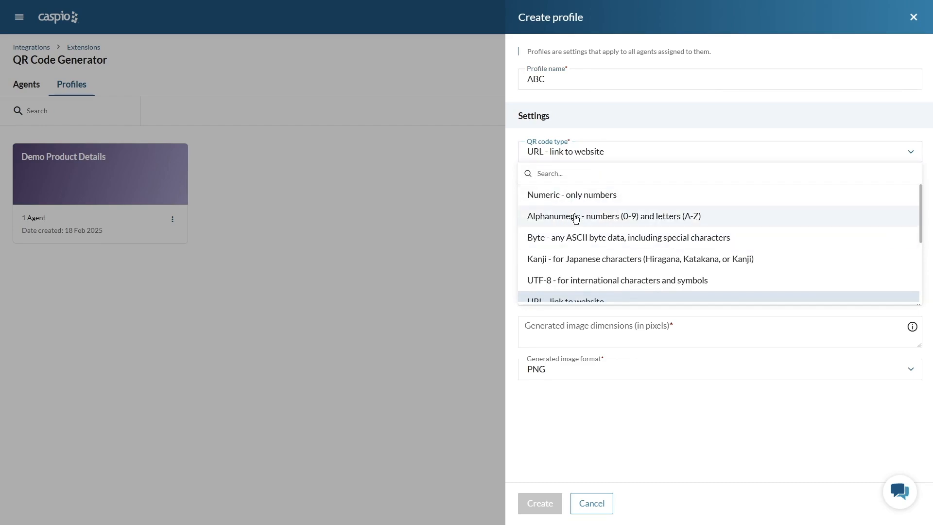
pyautogui.scroll(-3, 563, 213)
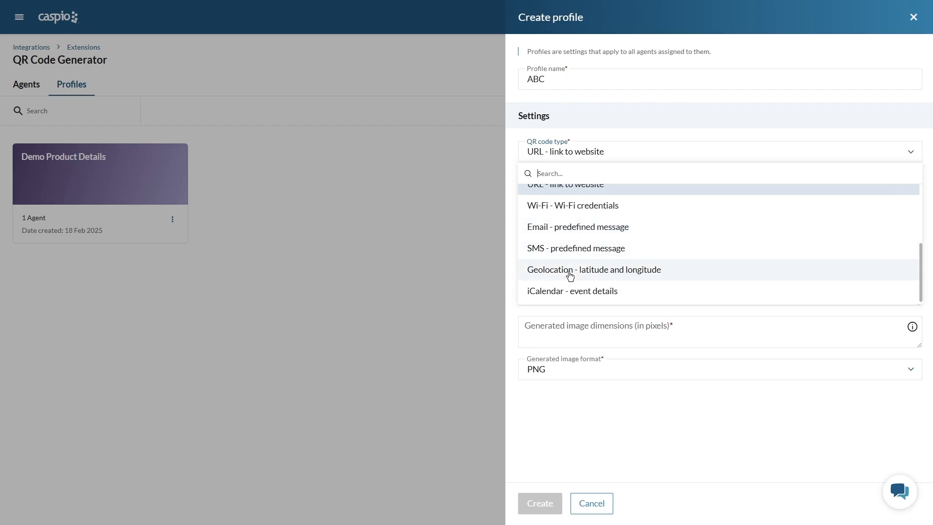
pyautogui.scroll(2, 569, 275)
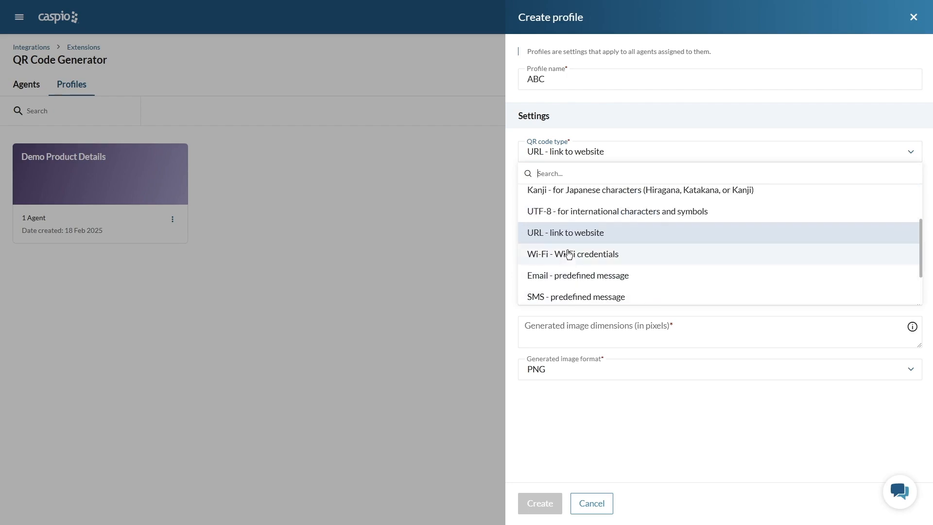
pyautogui.click(565, 234)
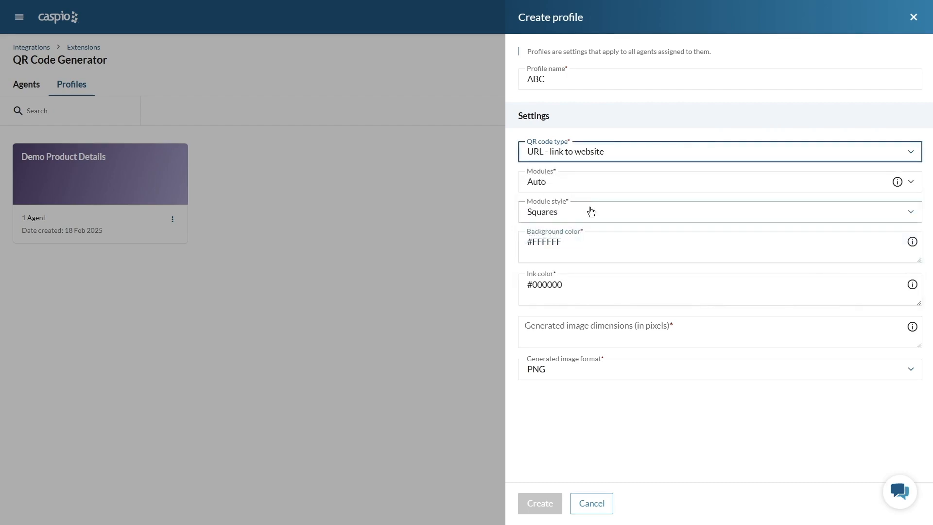
# - Review the module size options for the ABC profile, keep Auto, and choose Squares as the module style
pyautogui.click(585, 183)
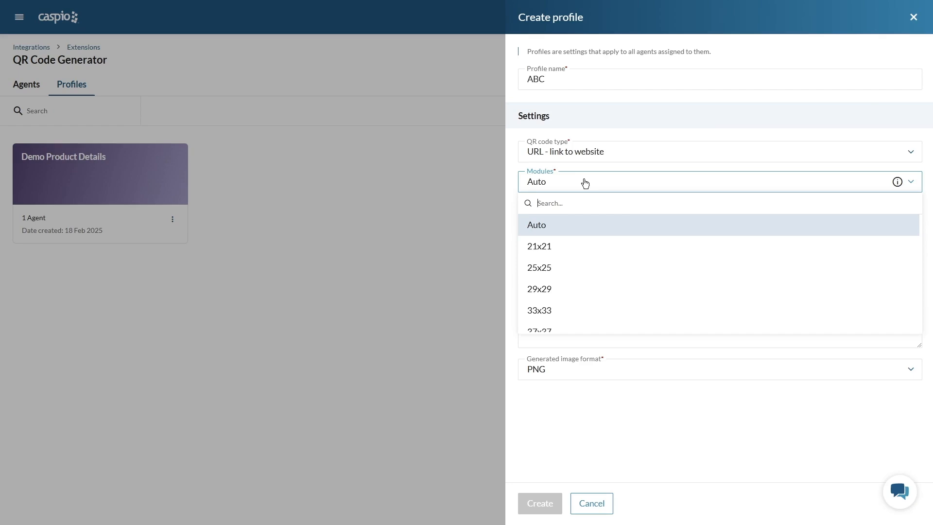
pyautogui.scroll(-15, 636, 257)
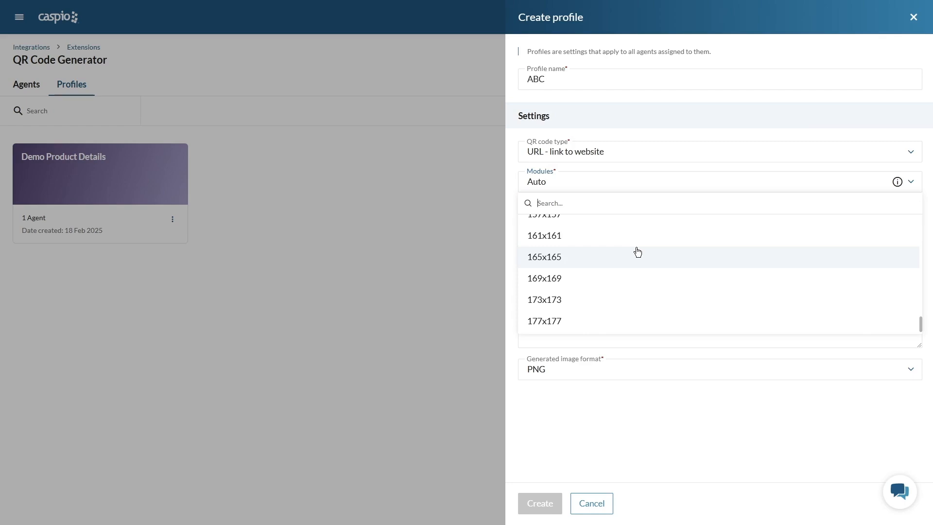
pyautogui.scroll(15, 637, 252)
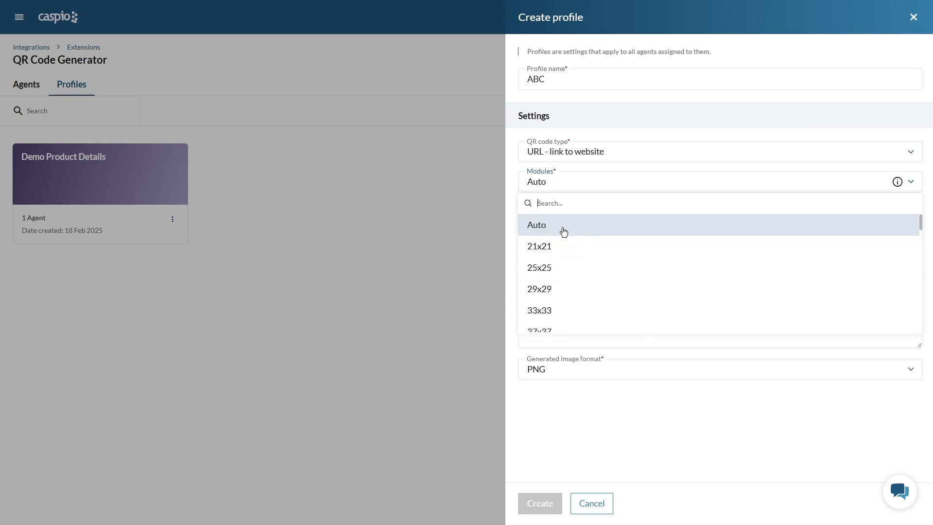
pyautogui.click(564, 231)
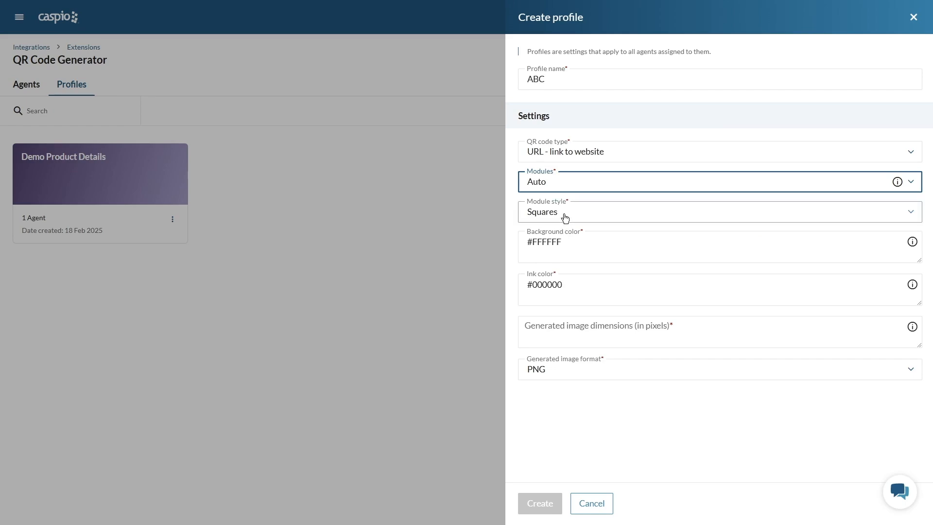
pyautogui.click(565, 216)
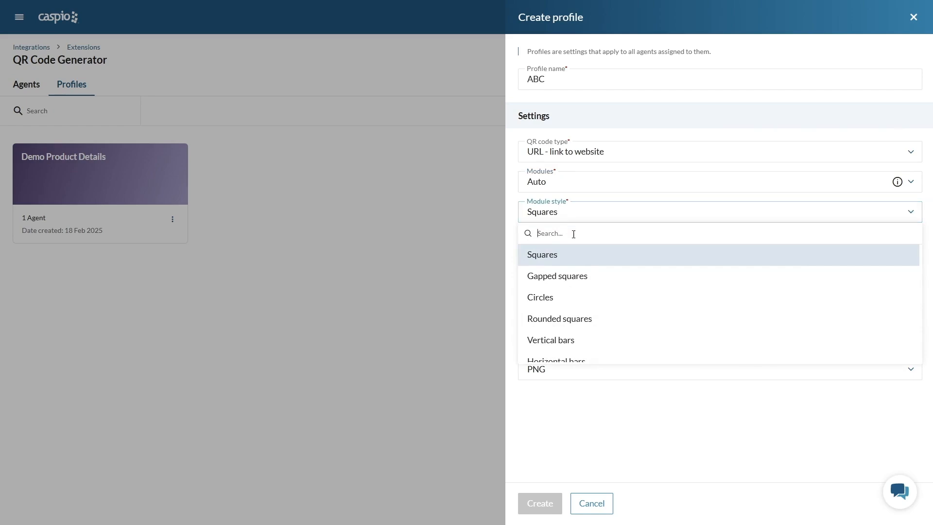
pyautogui.click(553, 257)
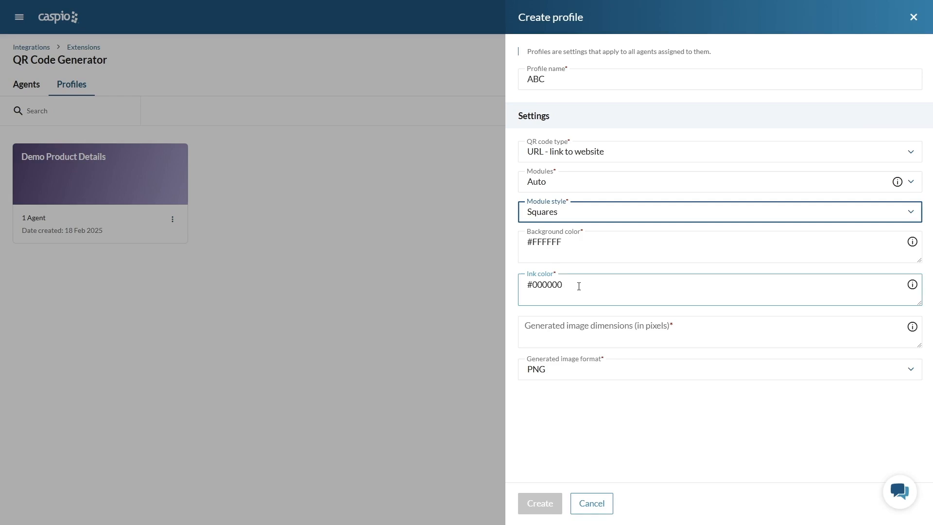
# - Set the generated image dimensions to 300 pixels, keep the PNG format, and discard the new profile
pyautogui.click(698, 332)
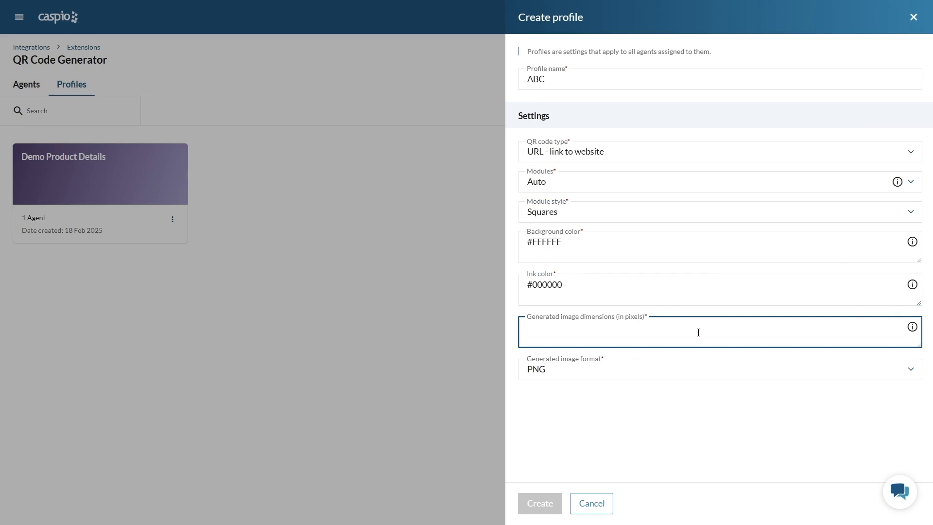
pyautogui.write('300')
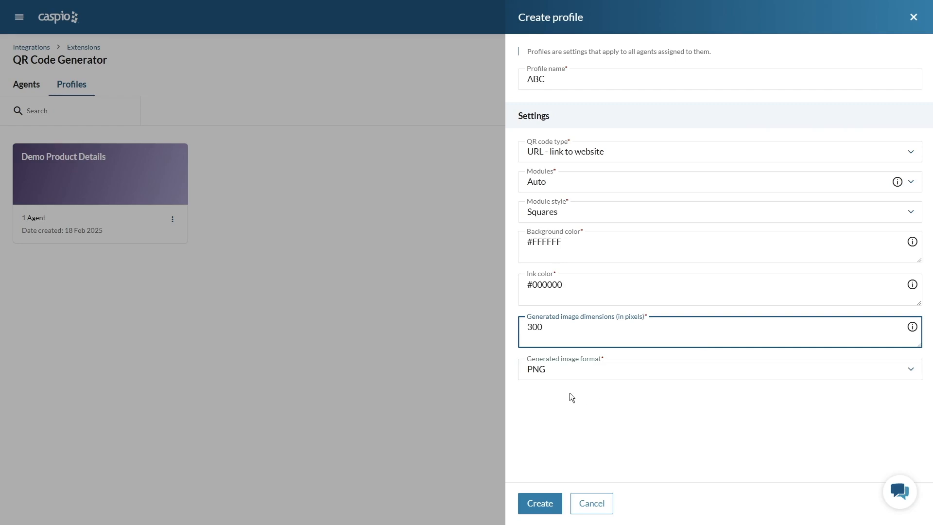
pyautogui.click(577, 376)
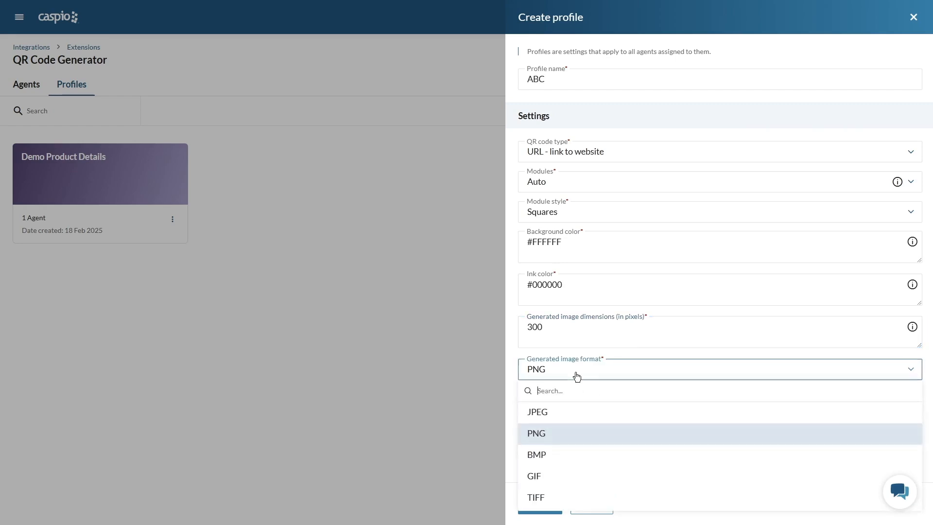
pyautogui.click(577, 376)
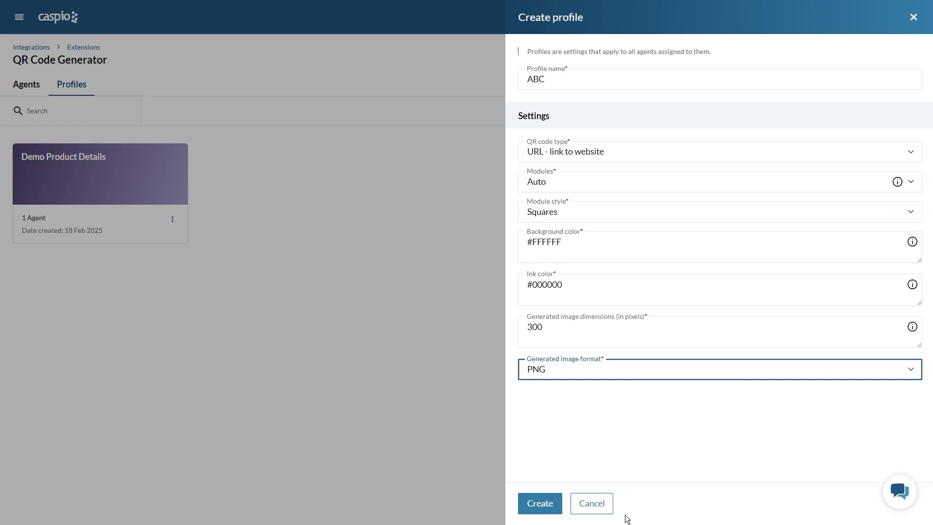
pyautogui.click(595, 509)
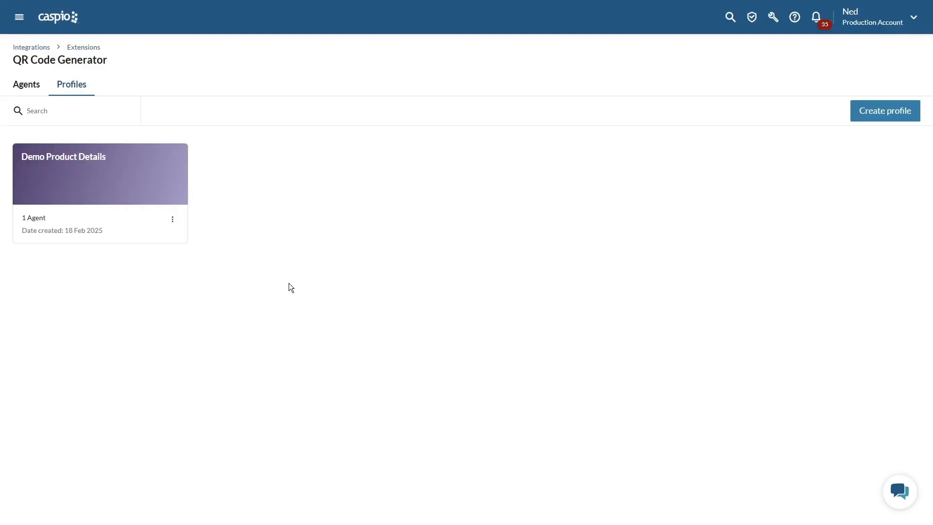
# - Start a new QR Code Generator agent named "Redirect to Product Details - Insert"
pyautogui.click(28, 92)
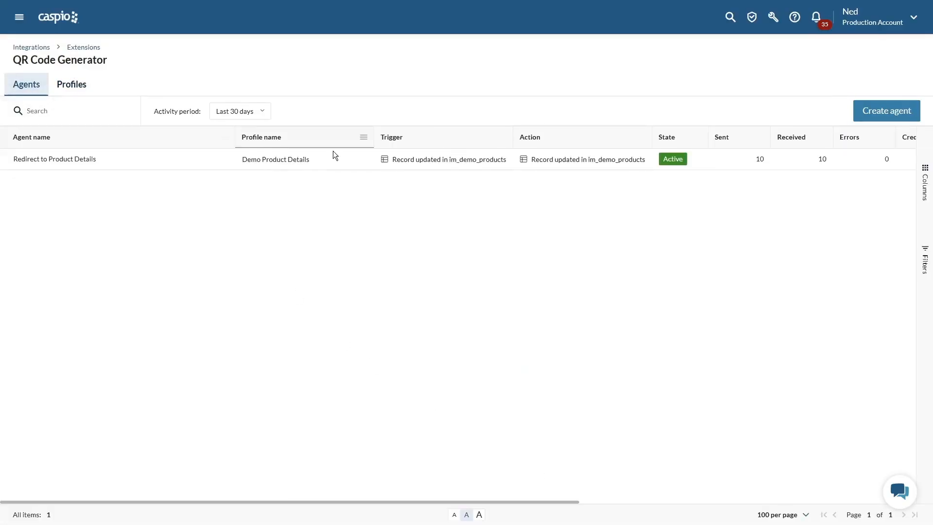
pyautogui.click(883, 118)
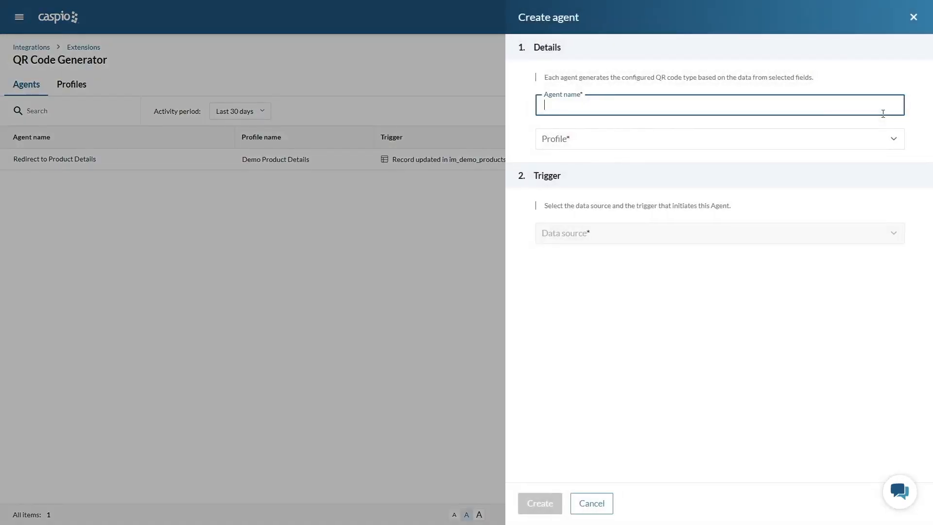
pyautogui.write('Redirect to Product Details - Insert')
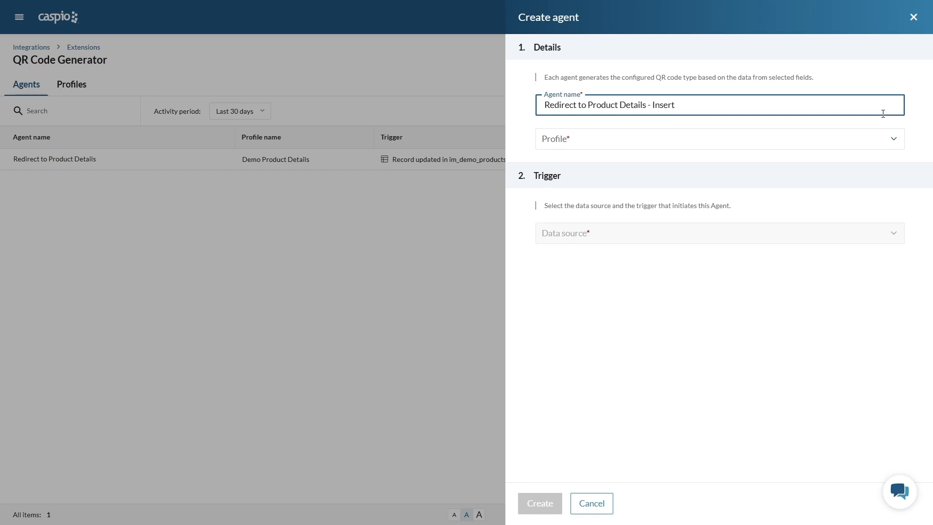
pyautogui.click(651, 139)
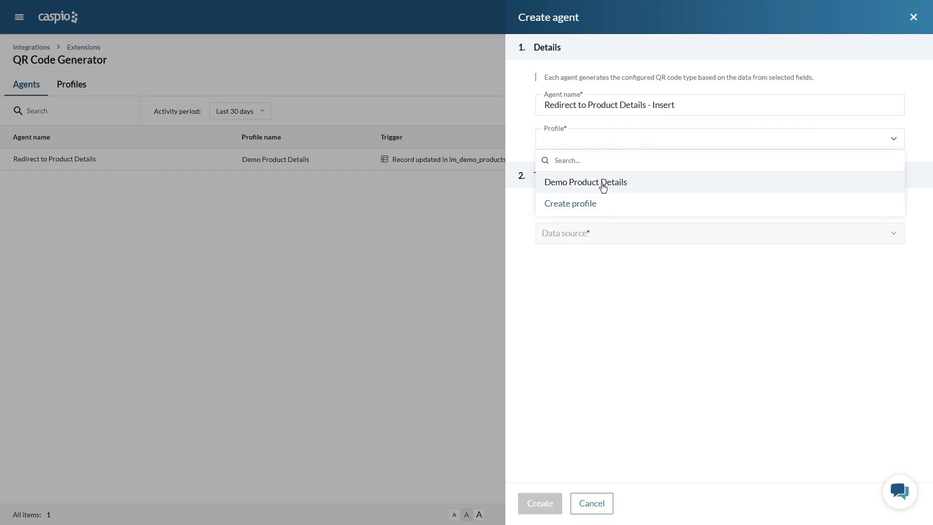
pyautogui.click(600, 203)
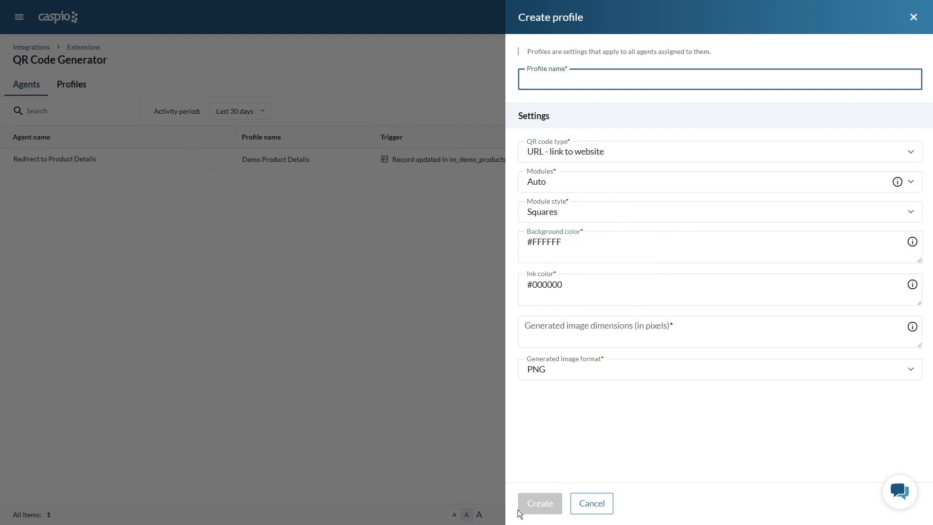
pyautogui.click(596, 510)
# - Assign the Demo Product Details profile to the agent and trigger it when a record is inserted in im_demo_products
pyautogui.click(573, 144)
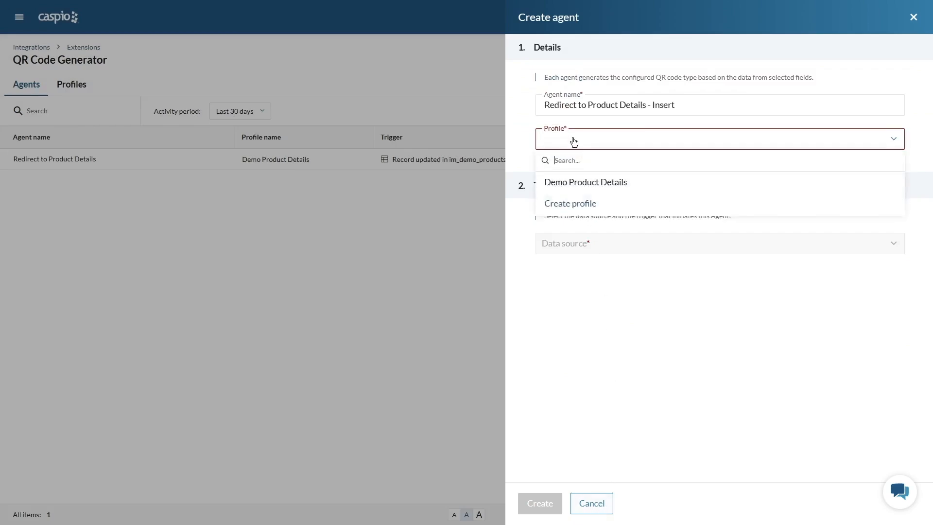
pyautogui.click(572, 182)
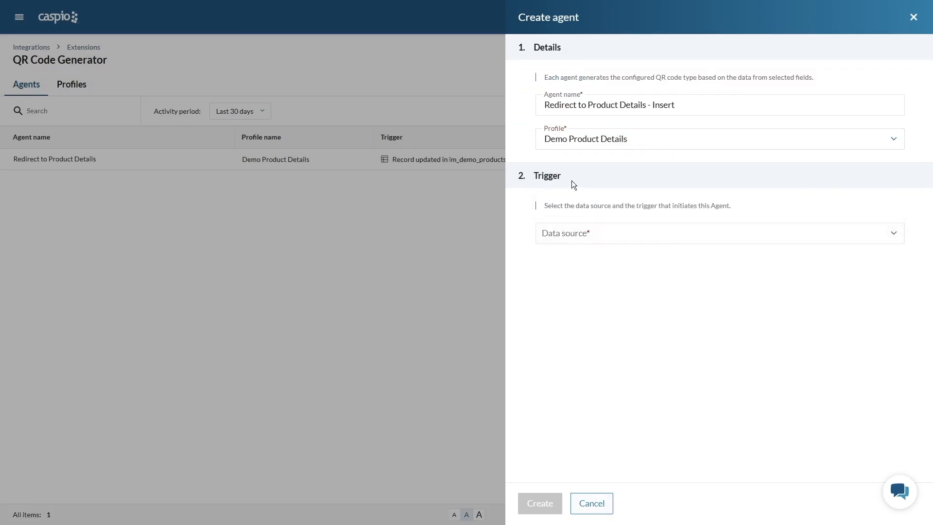
pyautogui.click(616, 236)
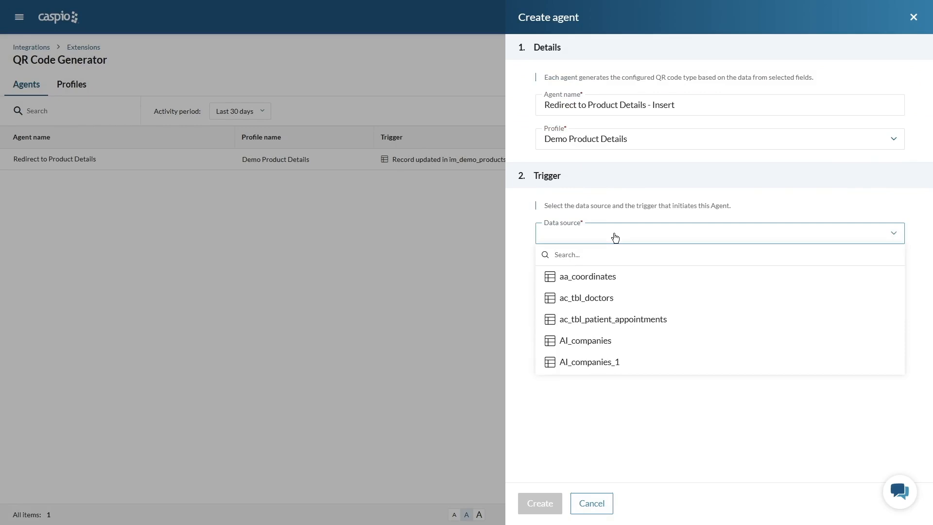
pyautogui.write('im')
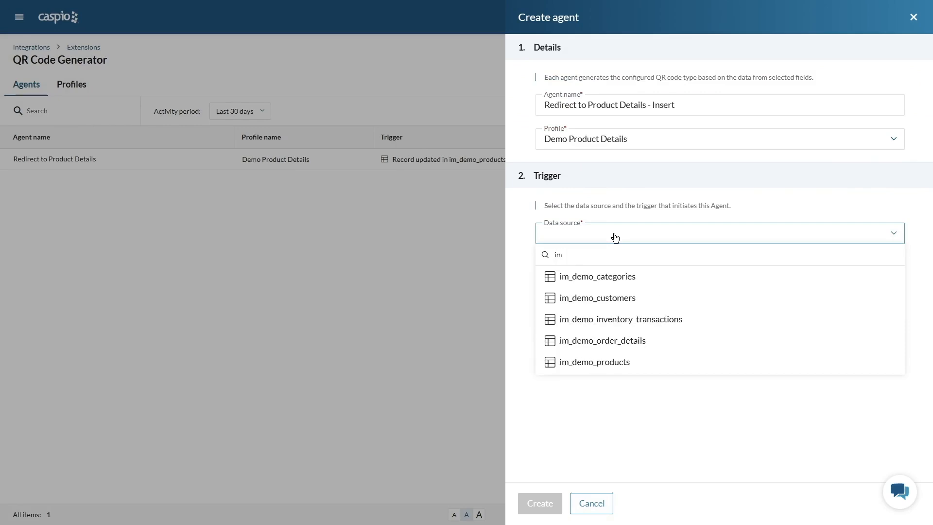
pyautogui.click(617, 362)
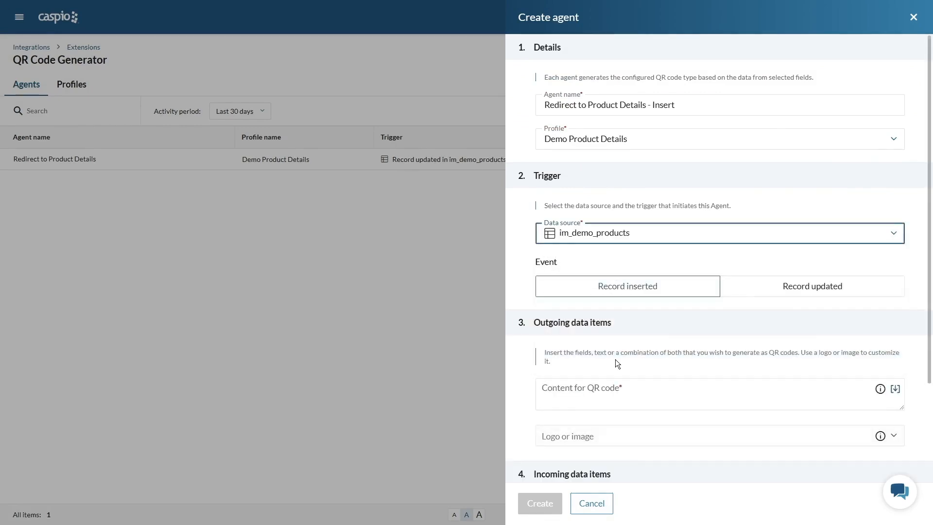
pyautogui.click(589, 284)
# - Set the QR code content to the Product Details page URL followed by ?pid= and the Product_ID field parameter
pyautogui.scroll(-2, 639, 302)
pyautogui.click(641, 294)
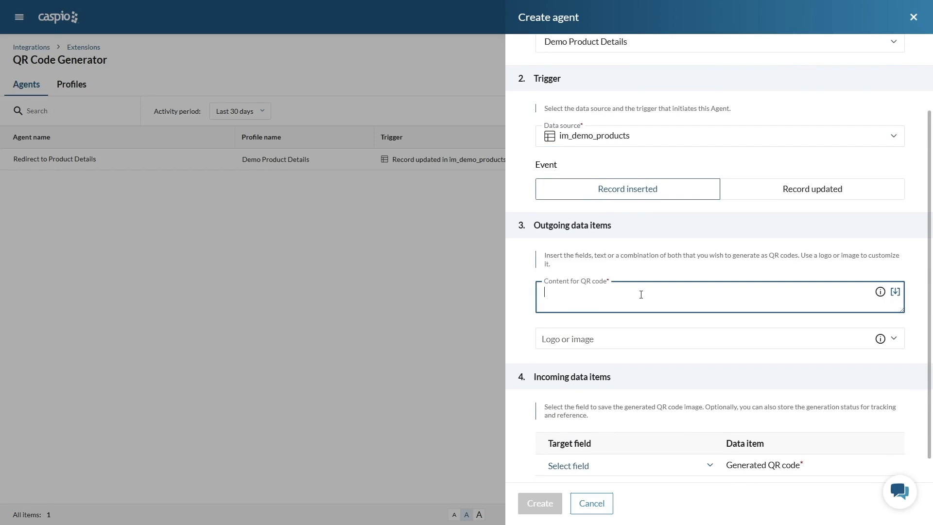
pyautogui.write('https://ned.caspio.app/im/product-details')
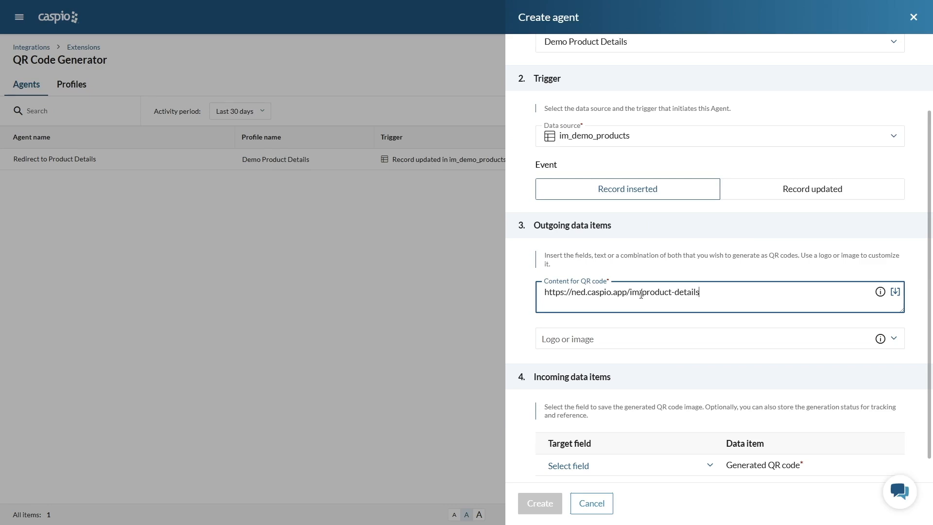
pyautogui.write('?pid=')
pyautogui.click(895, 292)
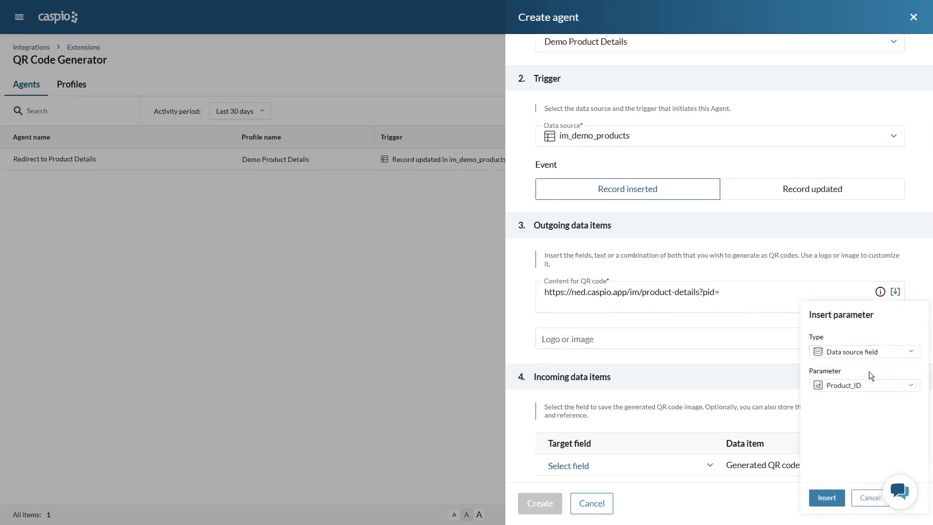
pyautogui.click(826, 497)
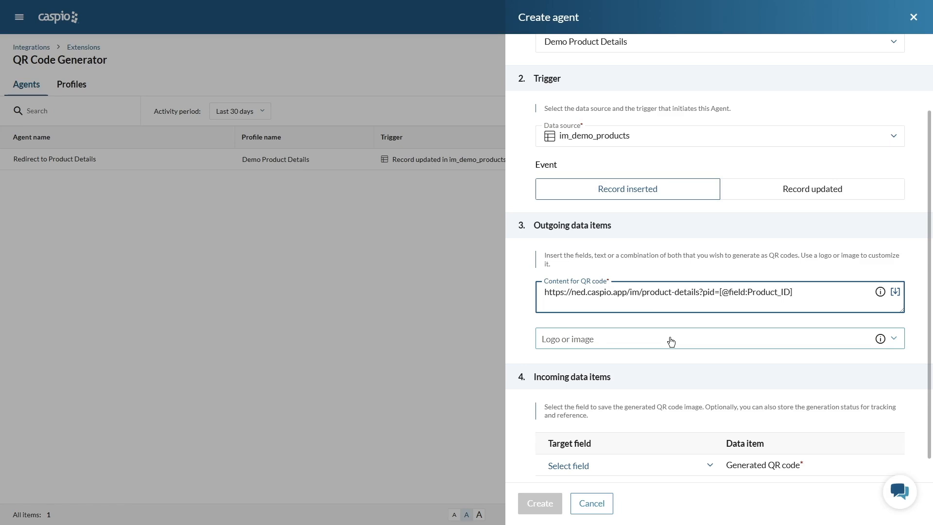
# - Save the generated QR code to QR_code and the generation status to QR_code_status, and create the agent
pyautogui.scroll(-1, 672, 340)
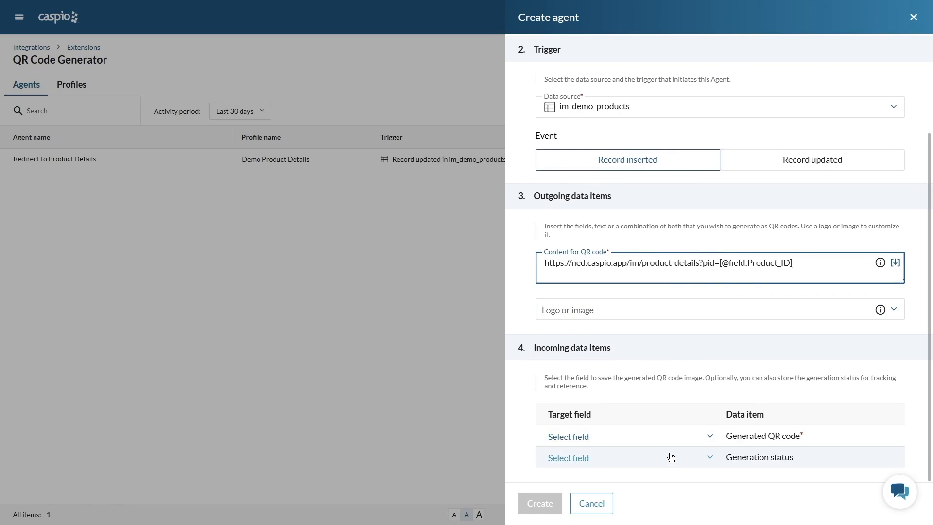
pyautogui.click(666, 441)
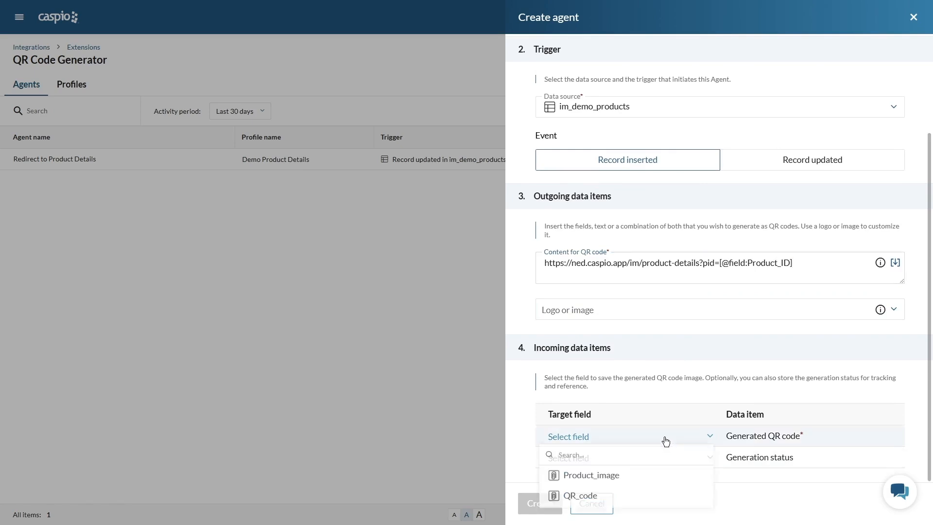
pyautogui.click(595, 498)
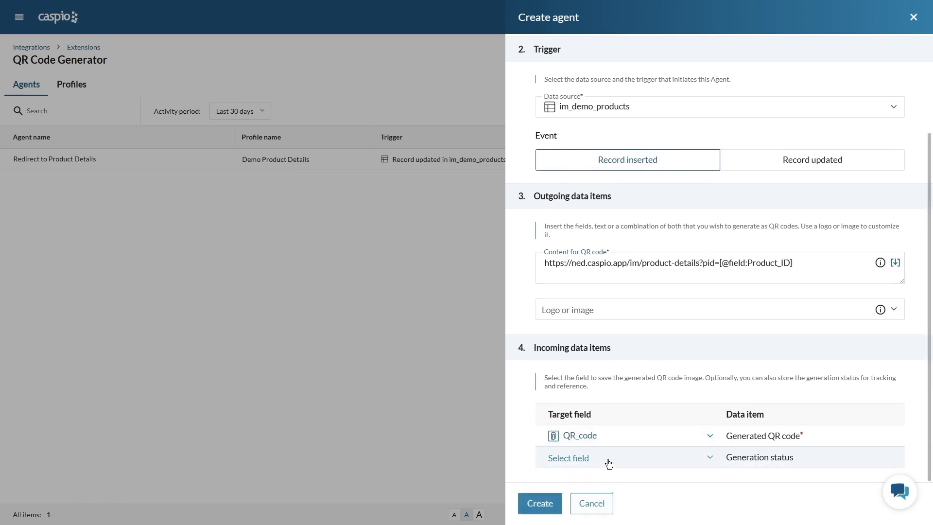
pyautogui.click(669, 458)
pyautogui.scroll(-1, 636, 388)
pyautogui.scroll(-1, 636, 388)
pyautogui.click(611, 359)
pyautogui.click(545, 504)
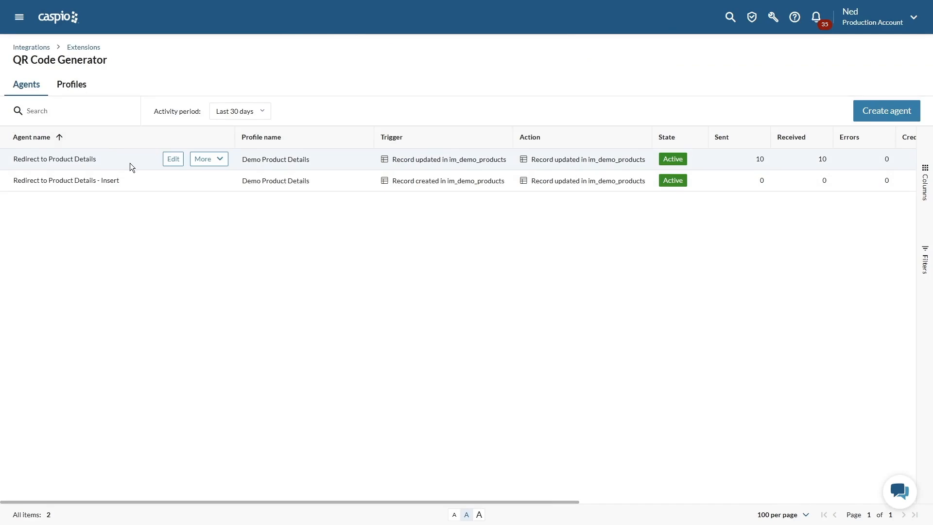
pyautogui.click(170, 160)
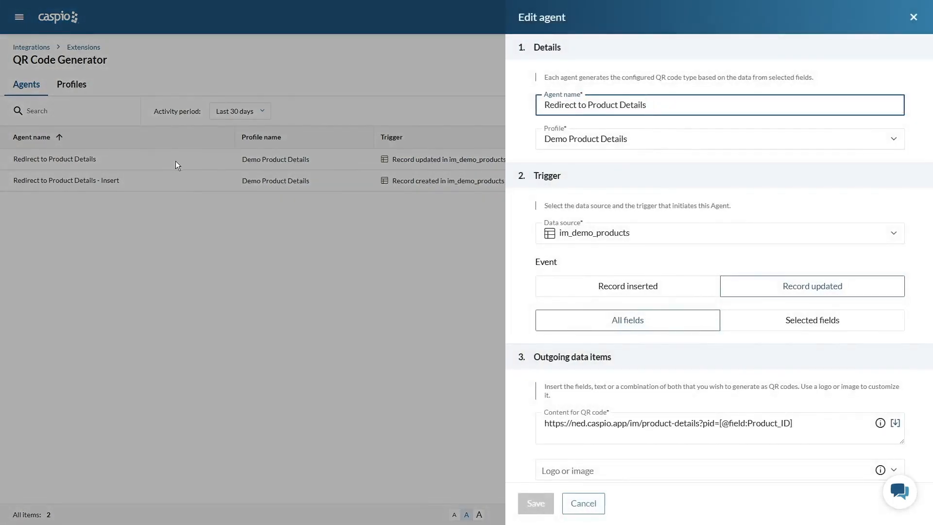
pyautogui.click(676, 99)
pyautogui.write('- ')
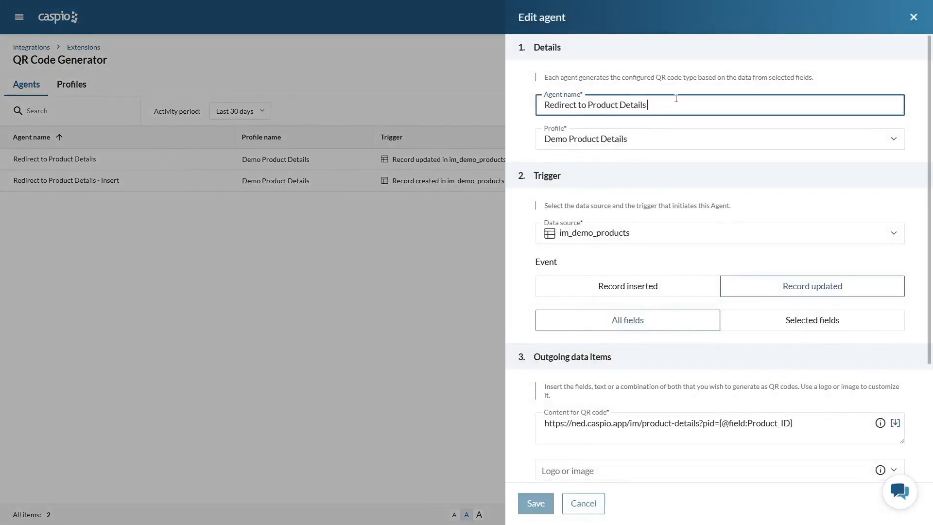
pyautogui.write('Update')
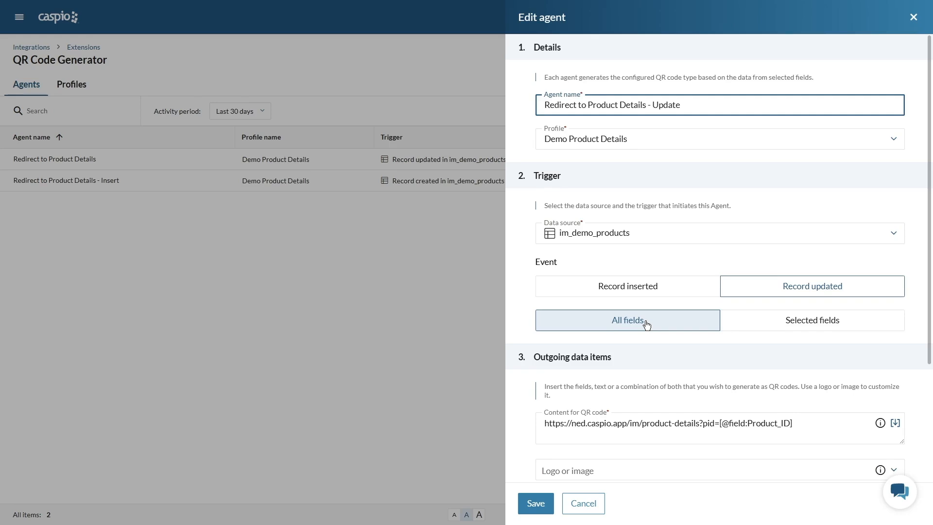
pyautogui.scroll(-3, 649, 324)
pyautogui.click(675, 277)
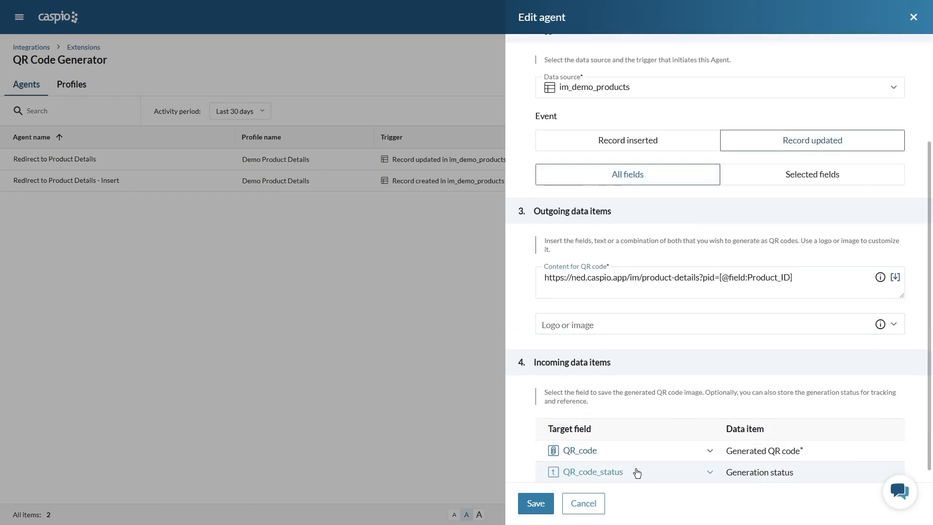
pyautogui.click(583, 502)
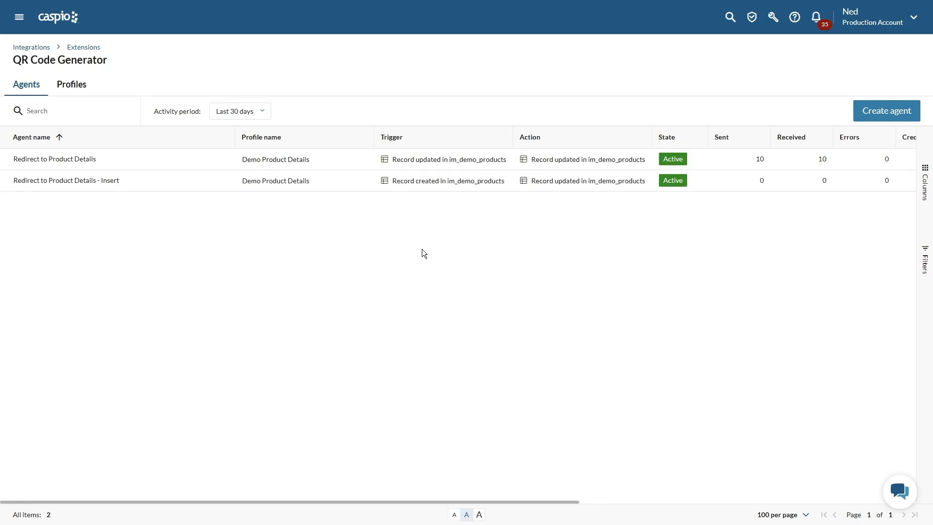
# - Add a product record to im_demo_products named Keyboard with description "Simple text" and the keyboard image from Downloads
pyautogui.moveTo(124, 185)
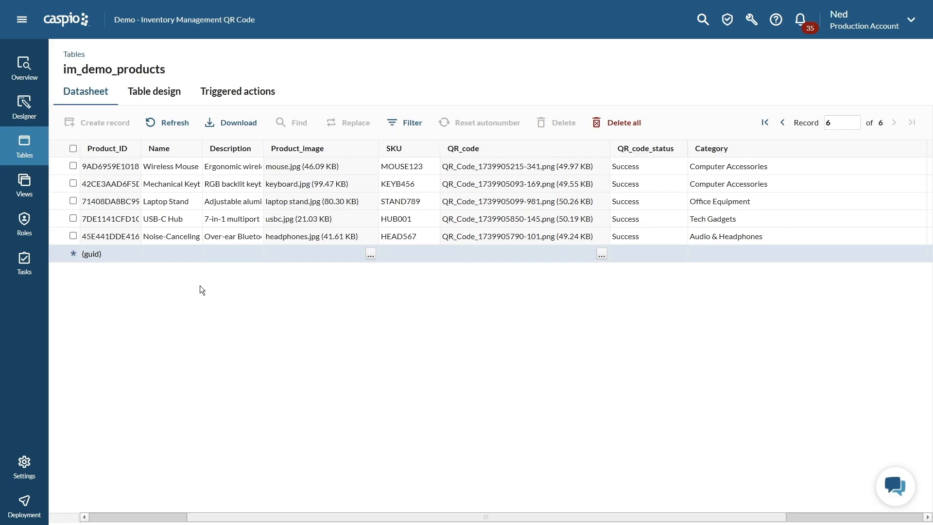
pyautogui.click(175, 256)
pyautogui.write('Keyboard')
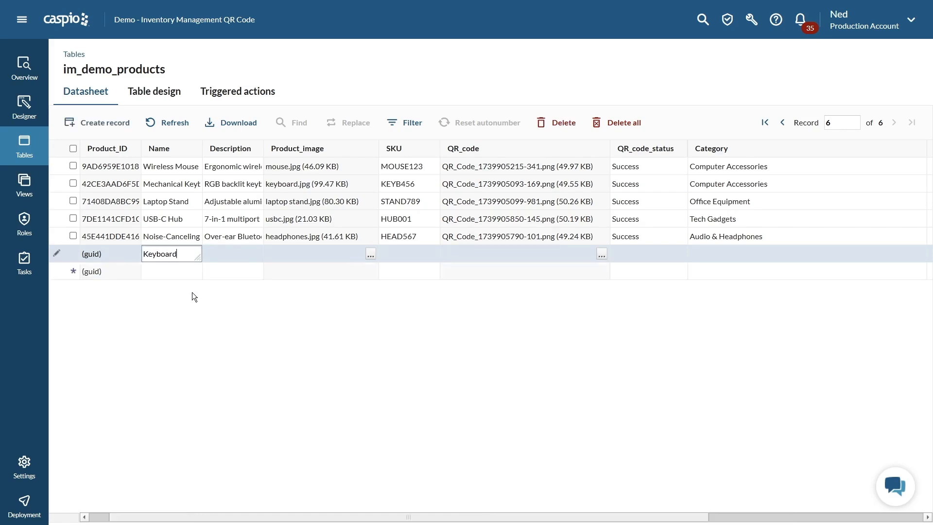
pyautogui.press('Tab')
pyautogui.write('Simple text')
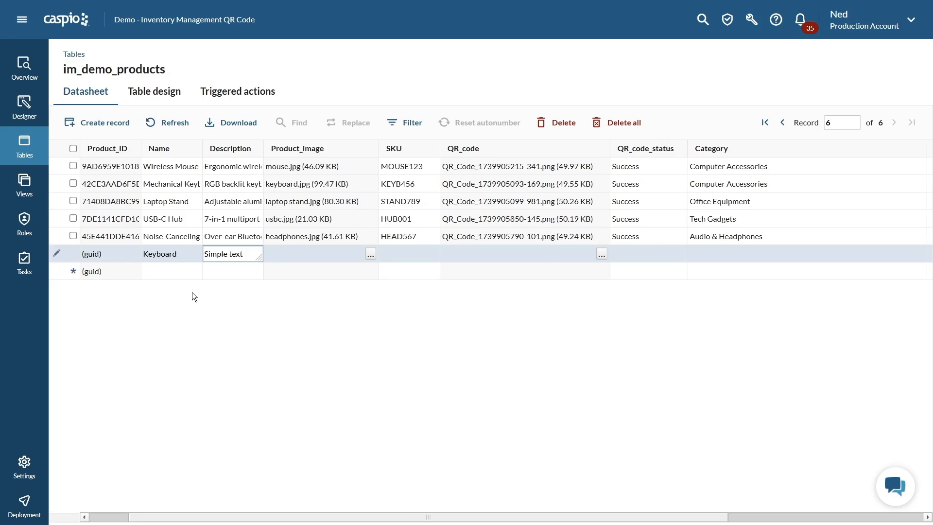
pyautogui.click(371, 254)
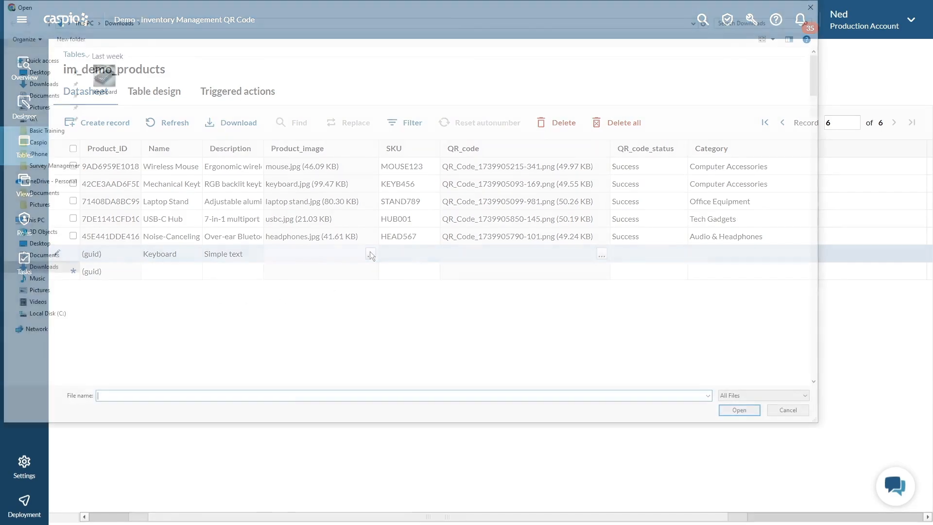
pyautogui.doubleClick(108, 82)
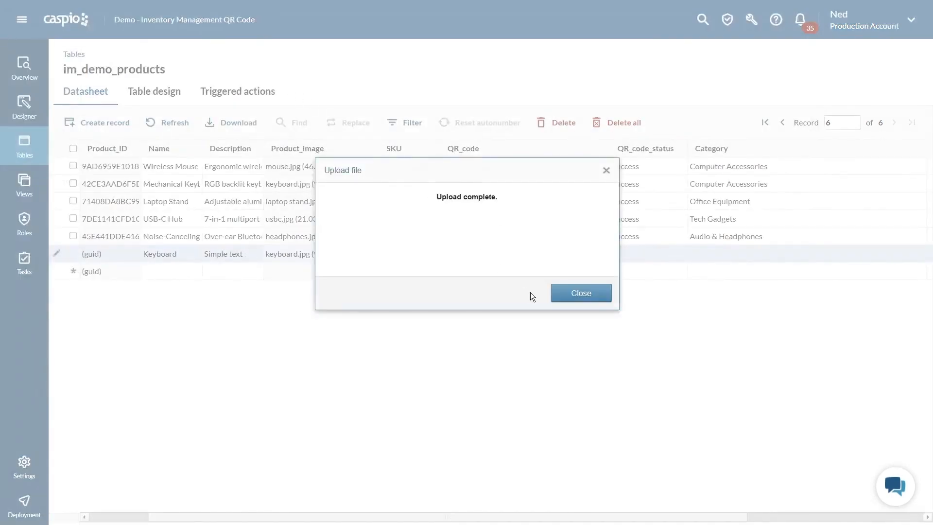
pyautogui.click(558, 295)
# - Set the new Keyboard record's SKU to KEYB345 and its category to Computer Accessories
pyautogui.press('Tab')
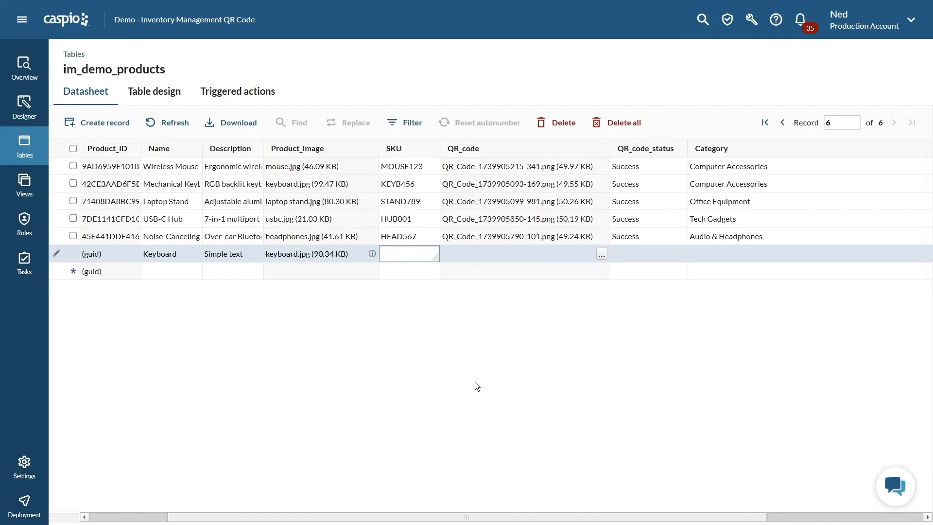
pyautogui.write('KEYB345')
pyautogui.click(705, 255)
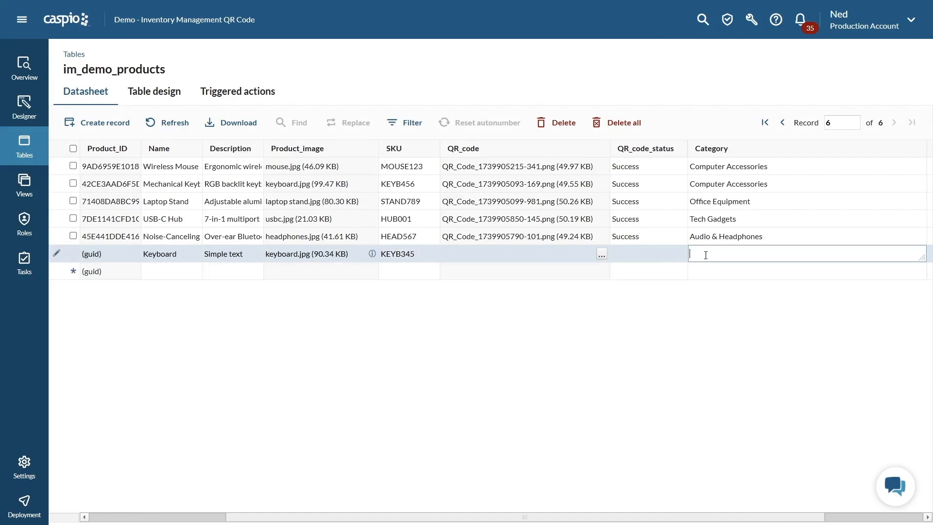
pyautogui.write('Computer Accessories')
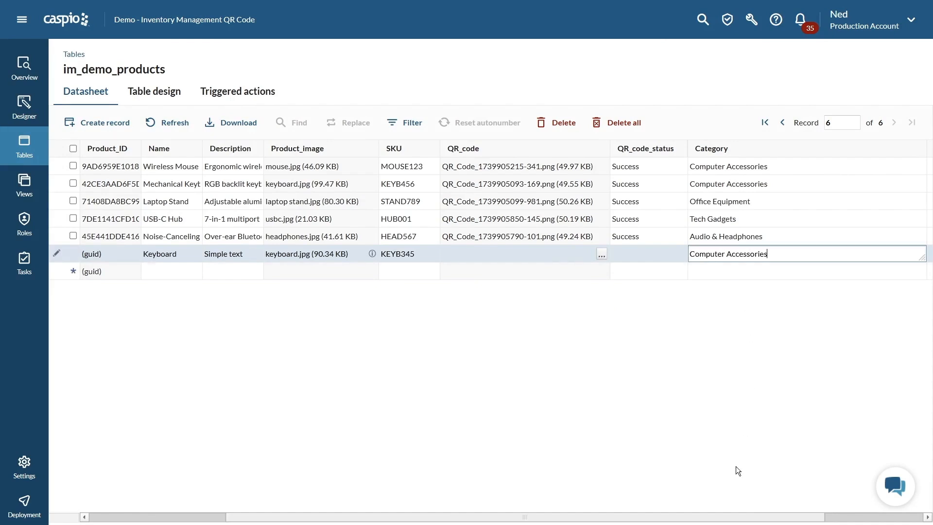
# - Fill in the Keyboard record's quantity in stock as 50, reorder level as 7 and unit price as 59.99
pyautogui.moveTo(720, 517); pyautogui.dragTo(833, 516)
pyautogui.click(660, 252)
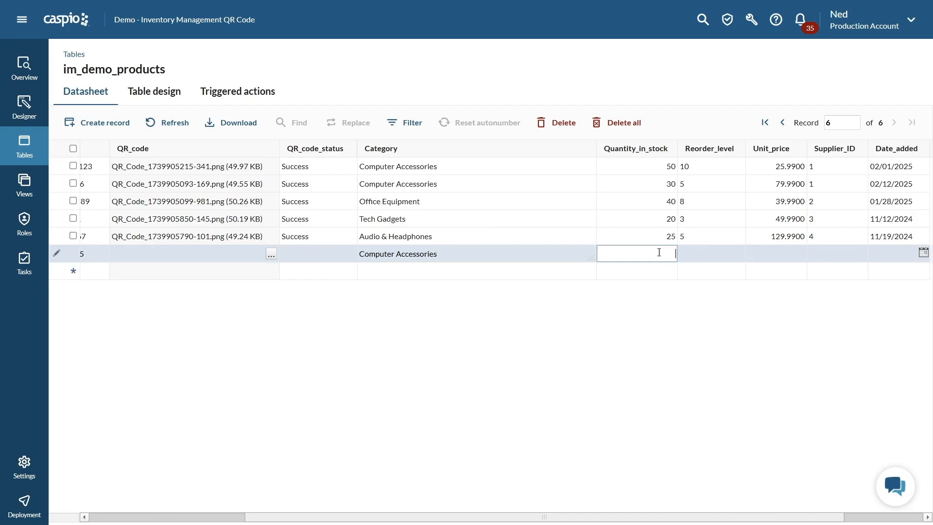
pyautogui.write('50')
pyautogui.press('Tab')
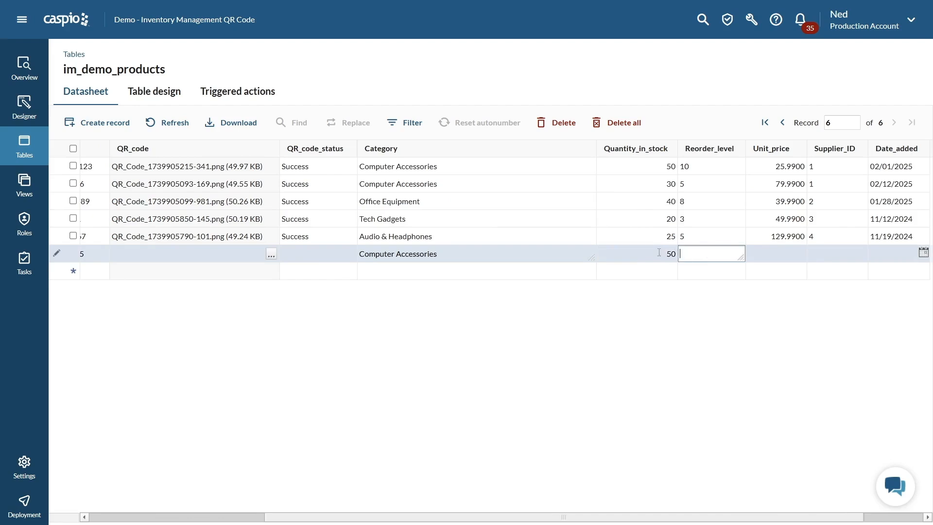
pyautogui.write('7')
pyautogui.press('Tab')
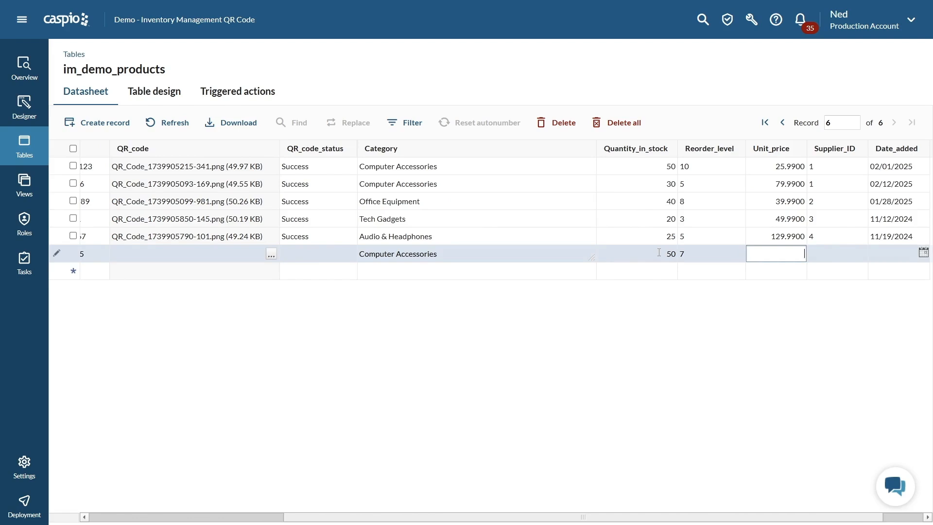
pyautogui.write('59.99')
# - Set the Keyboard record's Supplier_ID to 5 and date added to 2/25/2025, and save the record
pyautogui.click(826, 256)
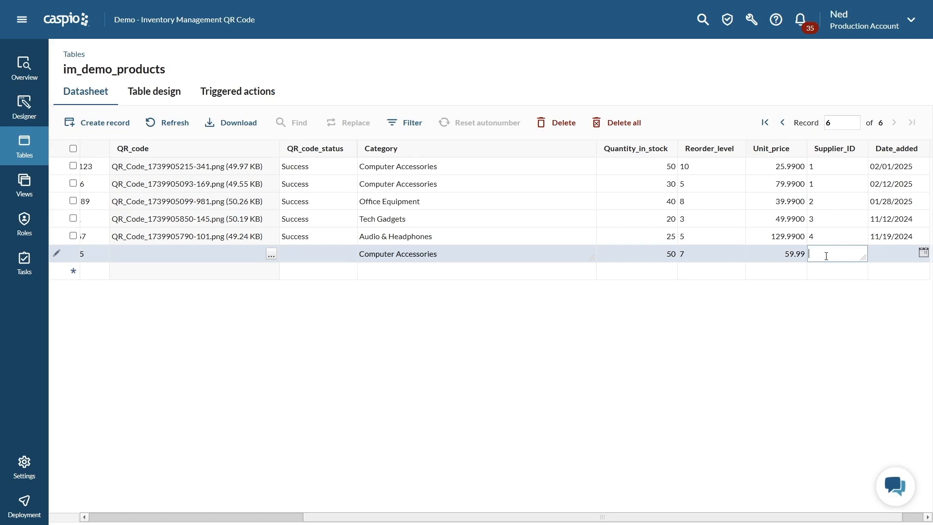
pyautogui.write('5')
pyautogui.click(923, 252)
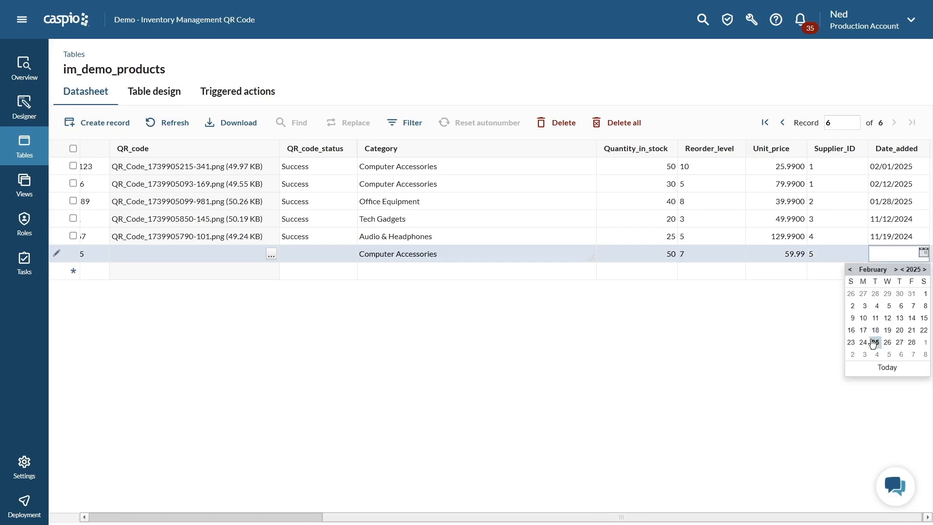
pyautogui.click(874, 342)
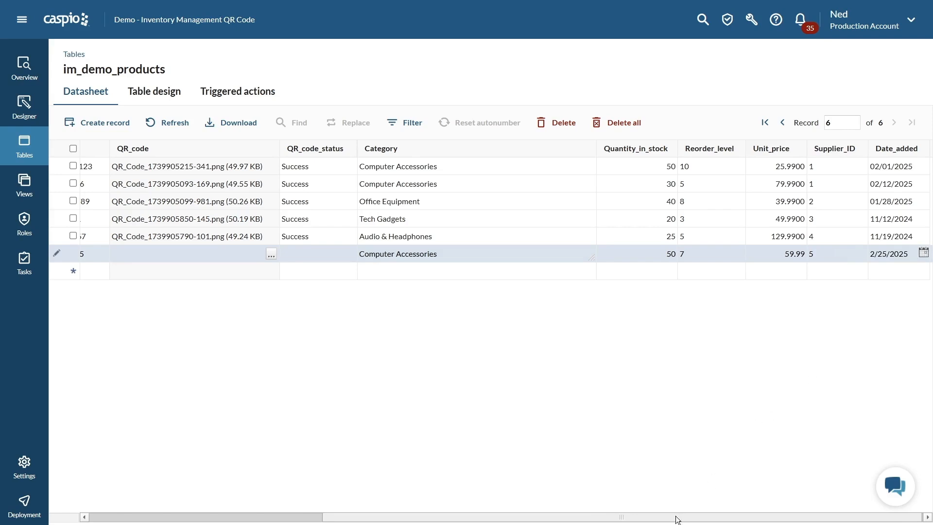
pyautogui.moveTo(676, 520); pyautogui.dragTo(387, 511)
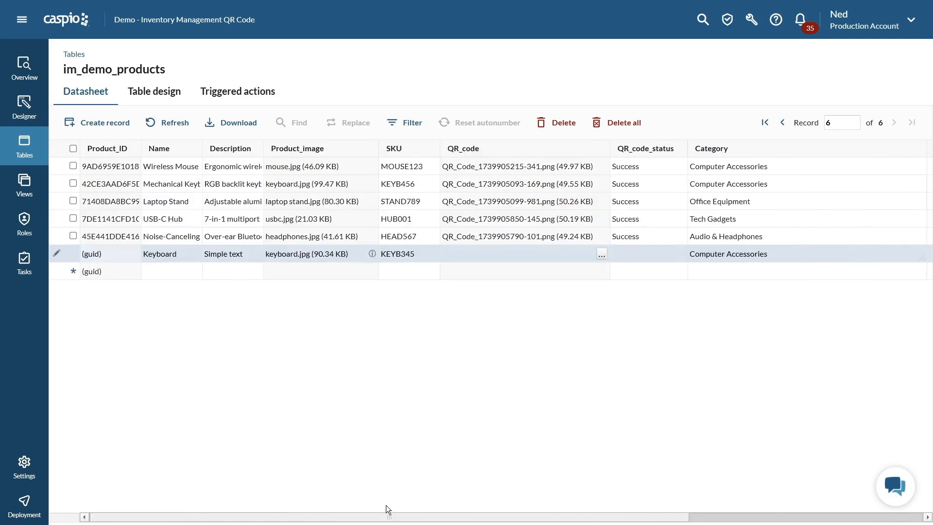
pyautogui.click(169, 271)
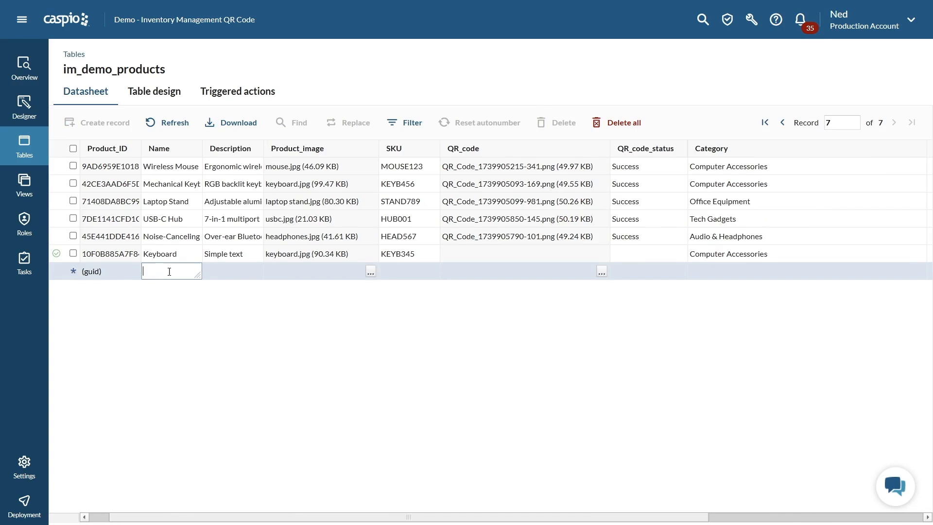
# - Refresh the products table to check the Keyboard's QR code, and view the product's entry on the Product Results page
pyautogui.click(183, 129)
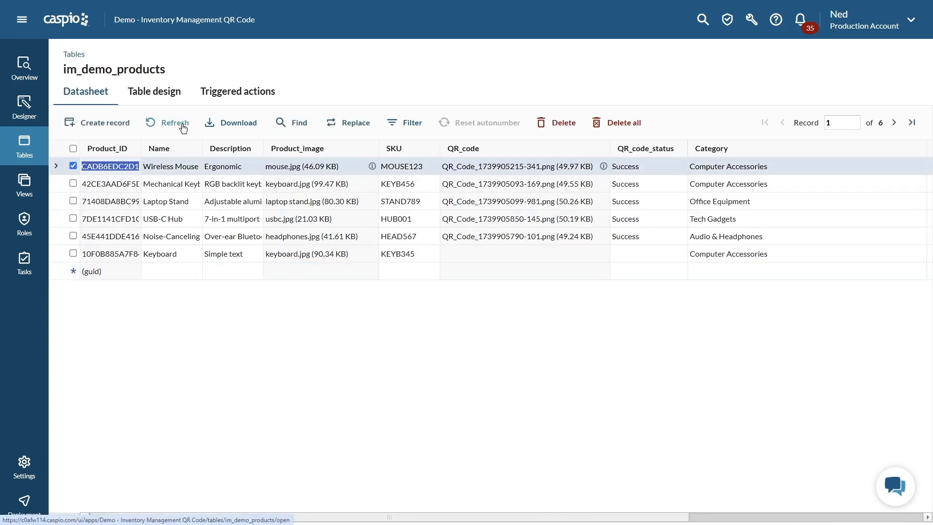
pyautogui.click(178, 127)
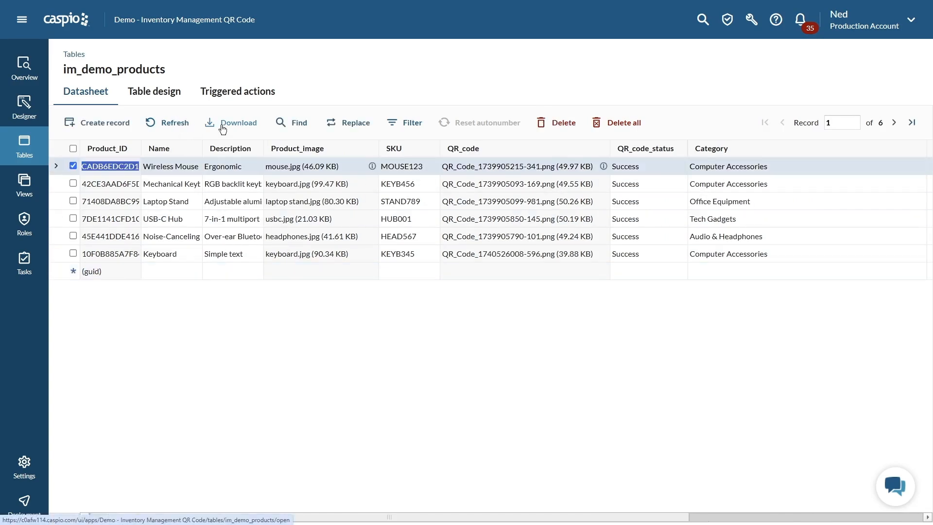
pyautogui.click(501, 264)
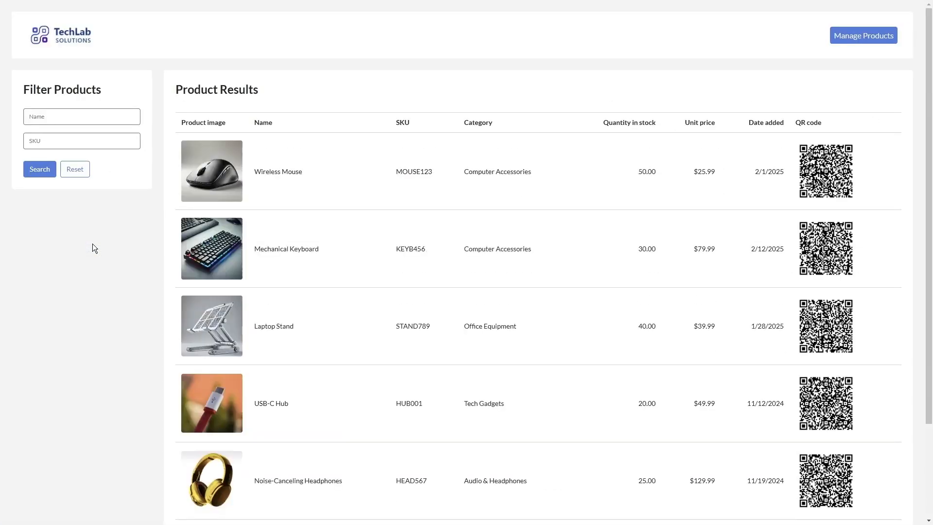
pyautogui.scroll(-3, 330, 238)
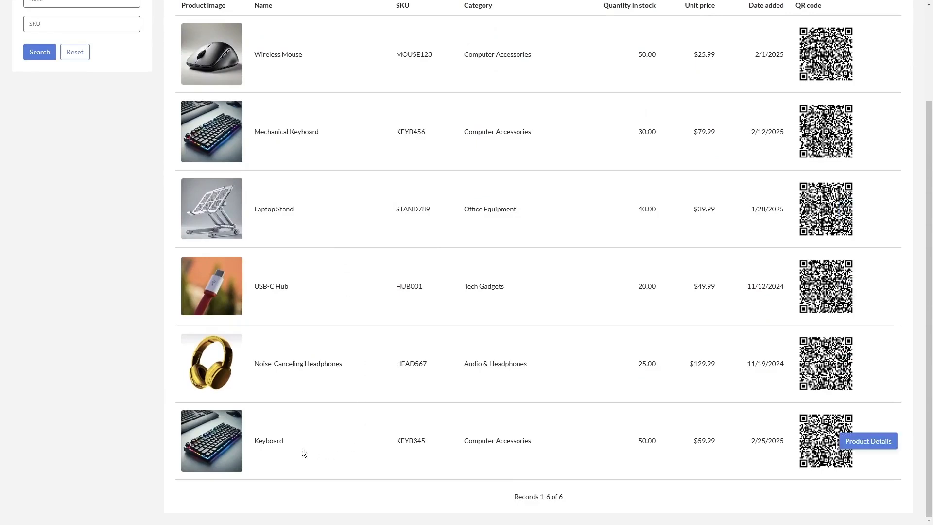